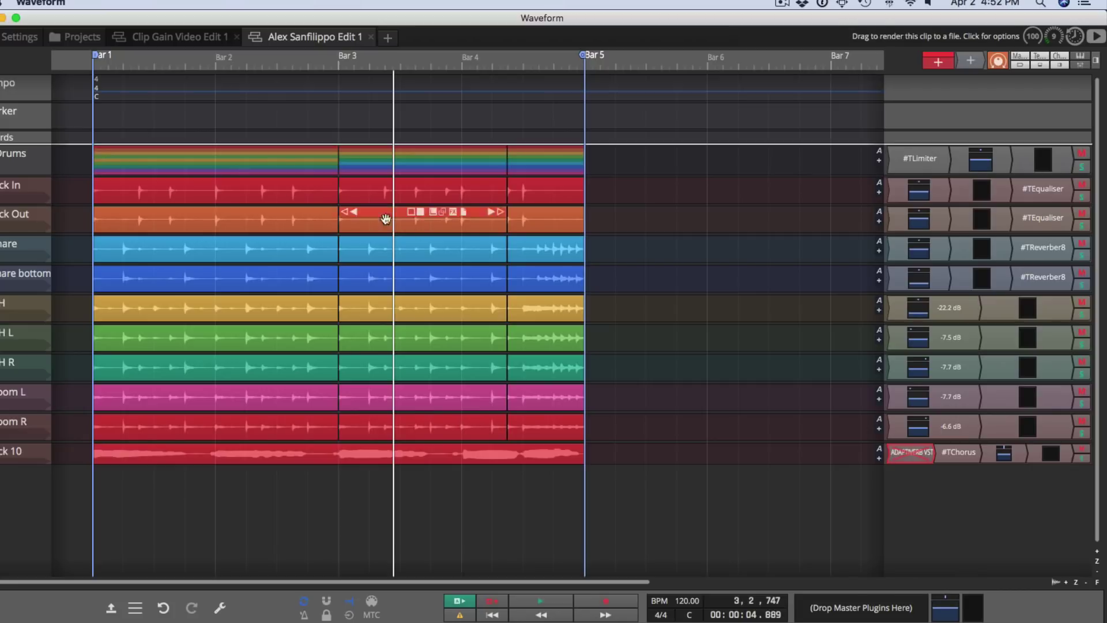
Play the drum edit, soloing Kick In, Kick Out, Snare and Snare bottom, then clearing them
key(space)
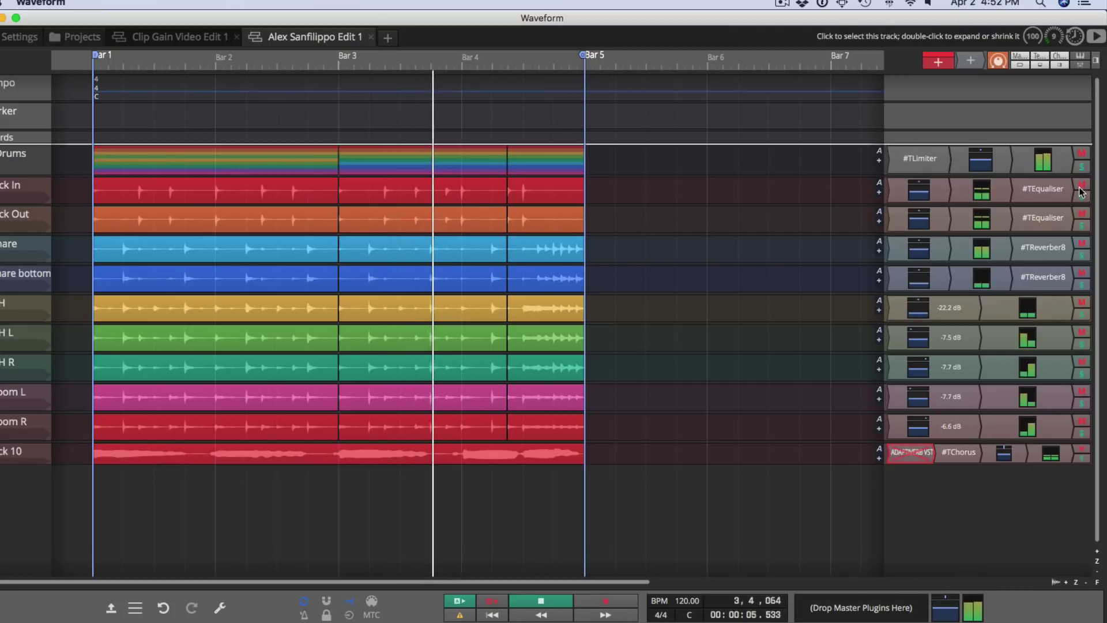
click(1082, 197)
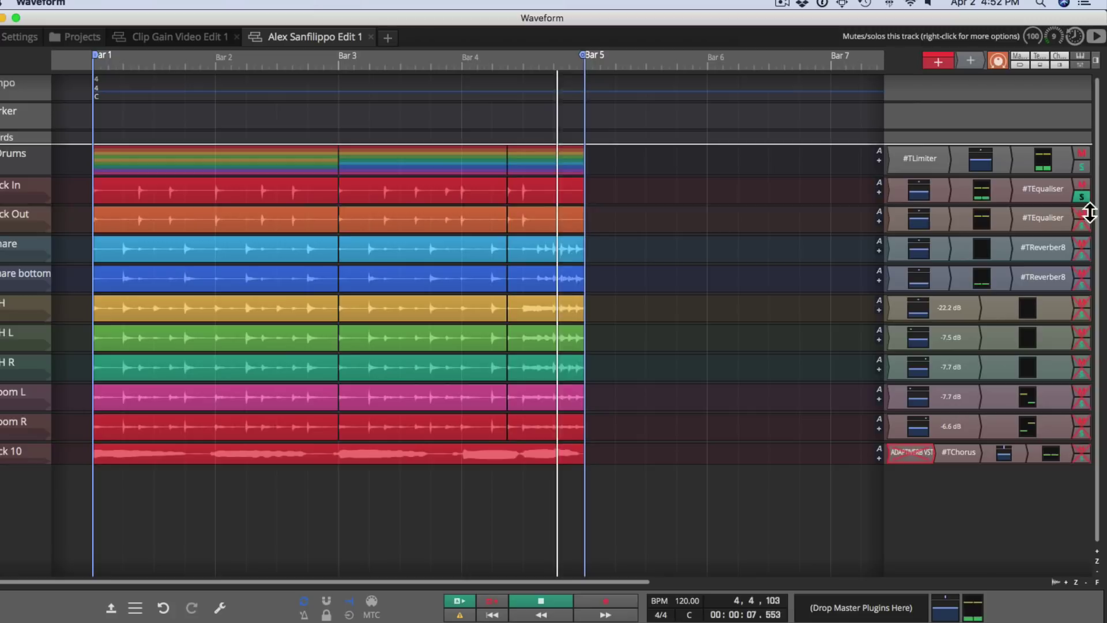
click(1082, 226)
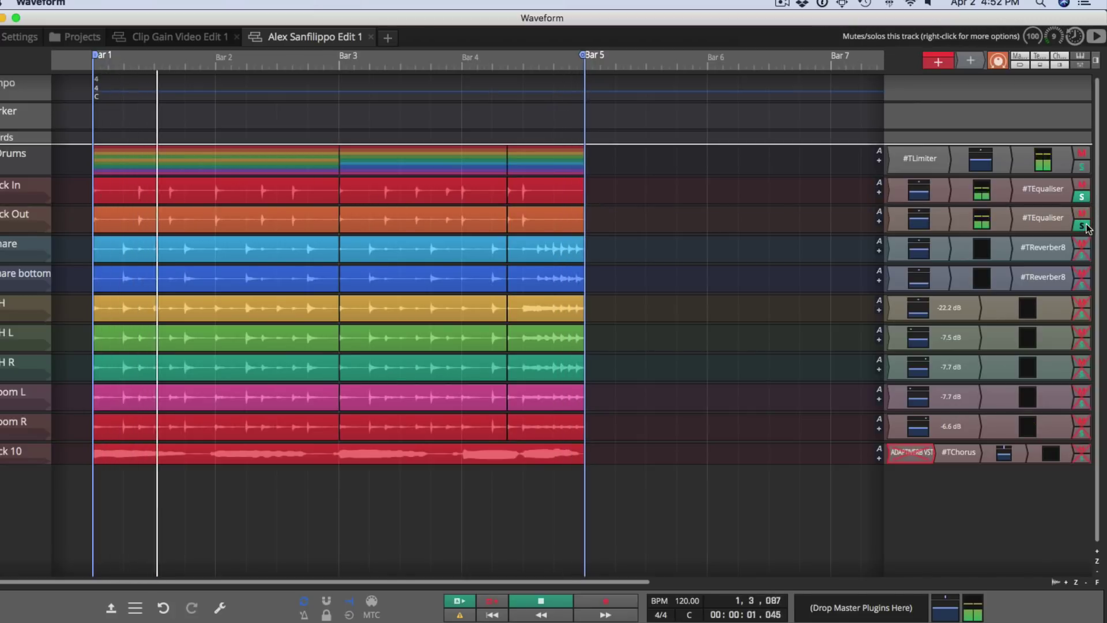
click(1082, 255)
click(1083, 285)
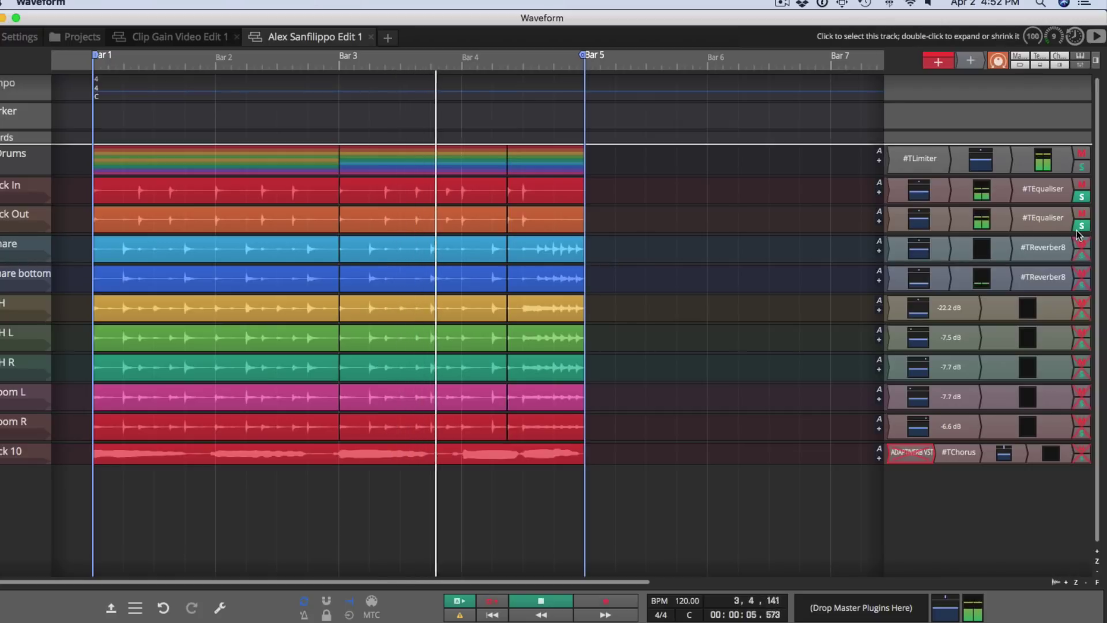
click(1082, 285)
click(1082, 199)
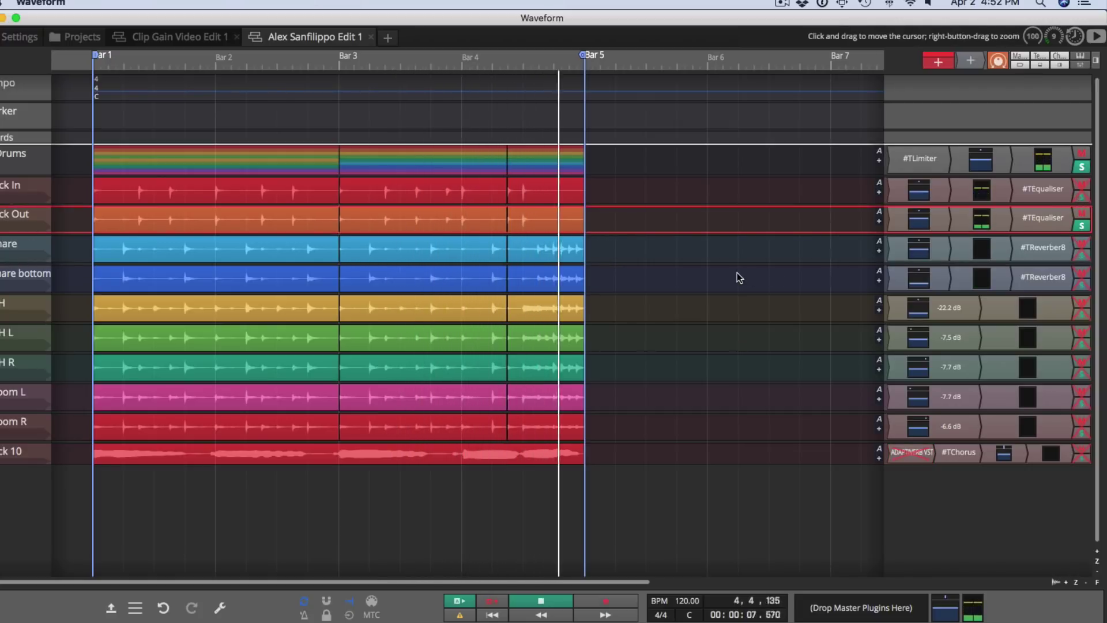
click(1082, 225)
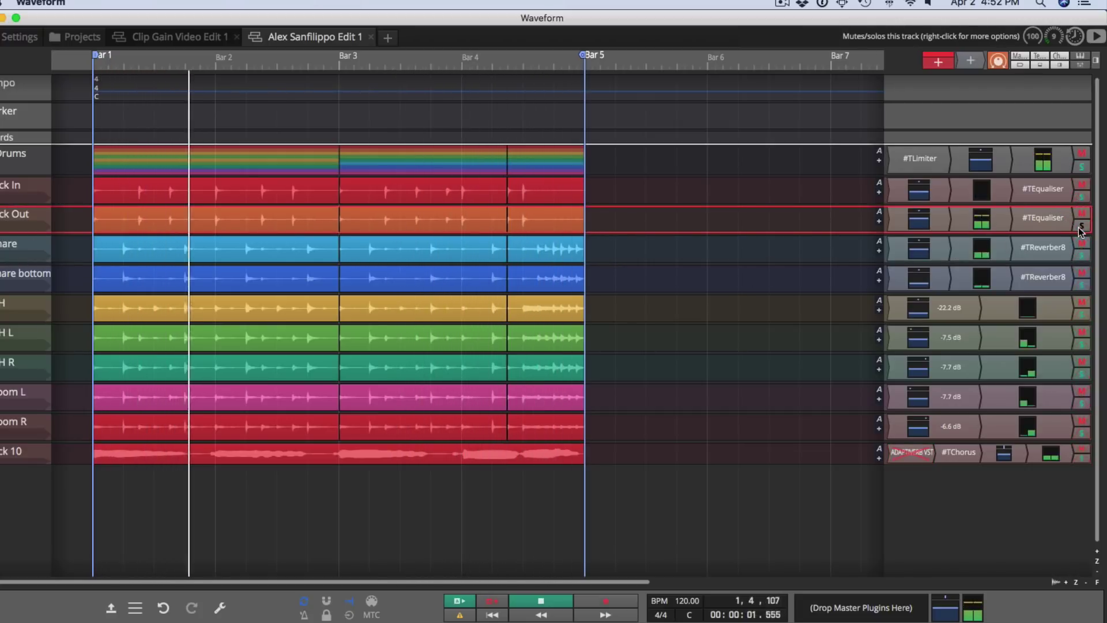
Solo the whole Drums folder, then HH alone, then the folder again, and clear the HH solo
click(1083, 169)
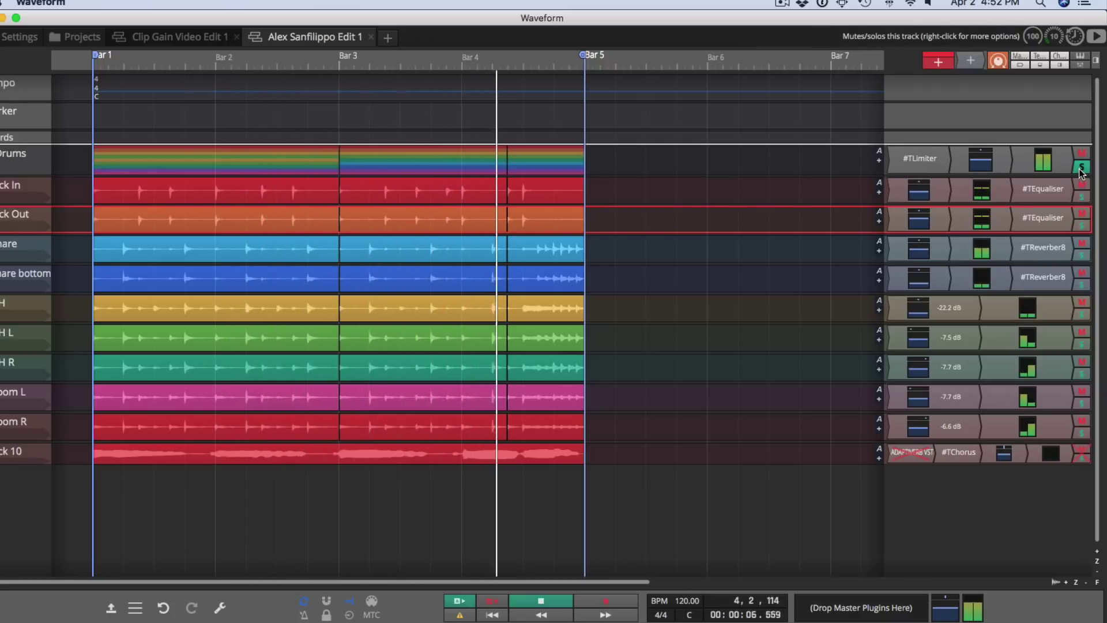
click(1082, 315)
click(1082, 169)
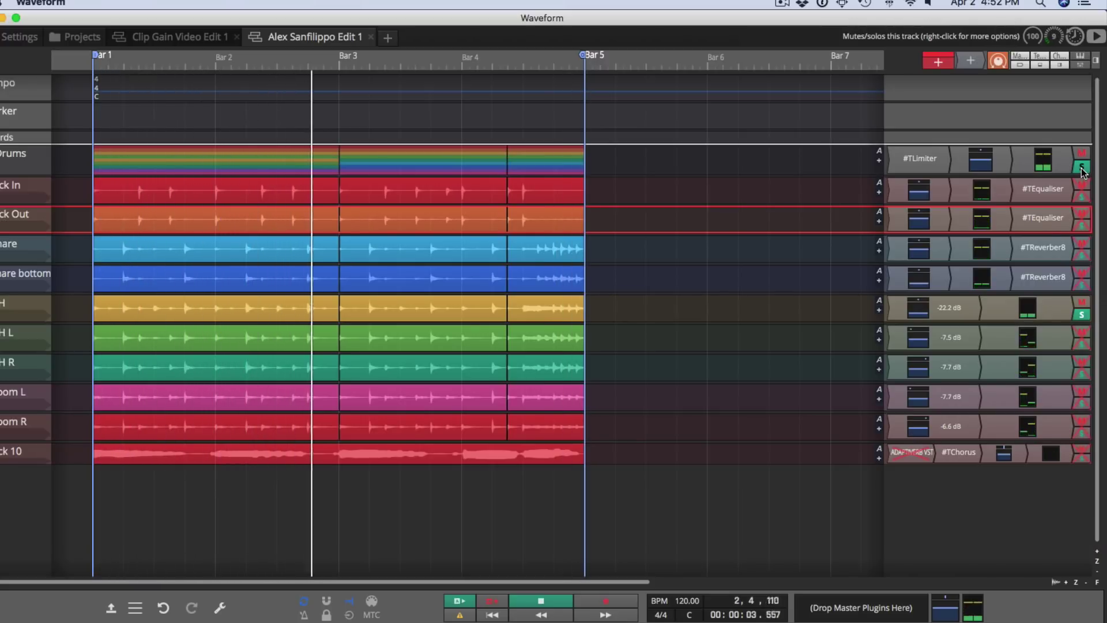
click(1082, 314)
click(1082, 314)
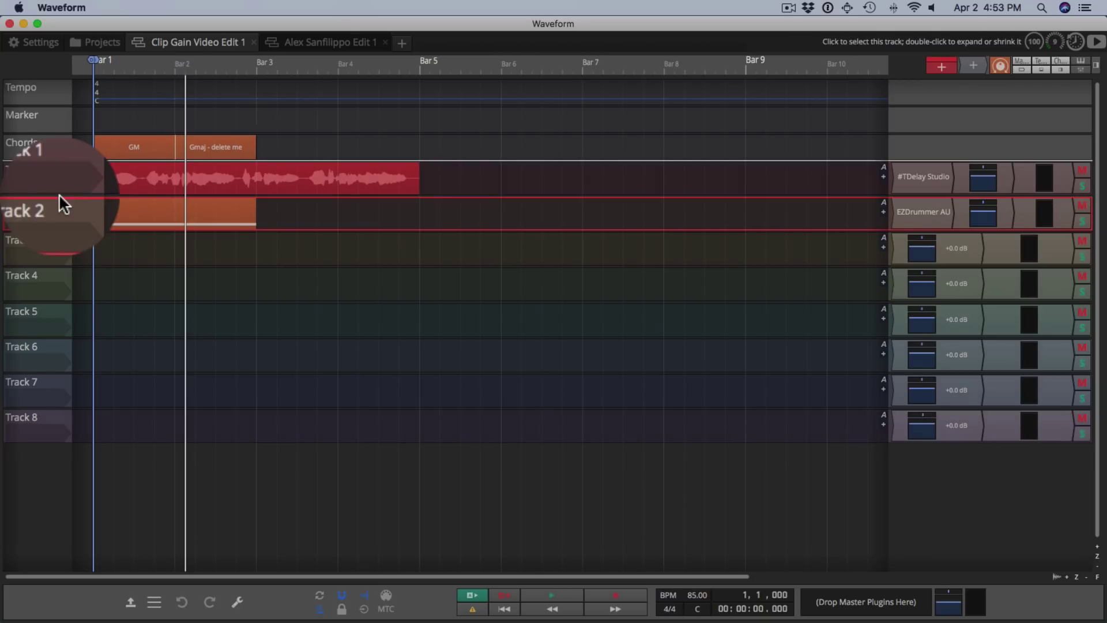
Enlarge the tracks and add an LFO modifier on Track 1 driving a Volume & Pan parameter
drag(59, 196, 53, 263)
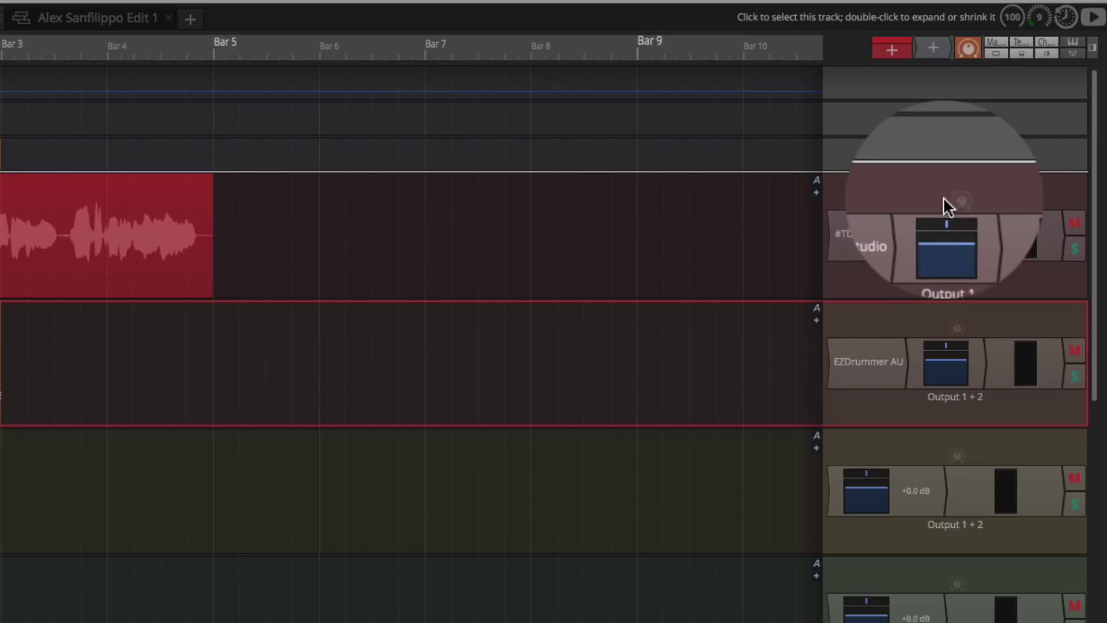
click(960, 198)
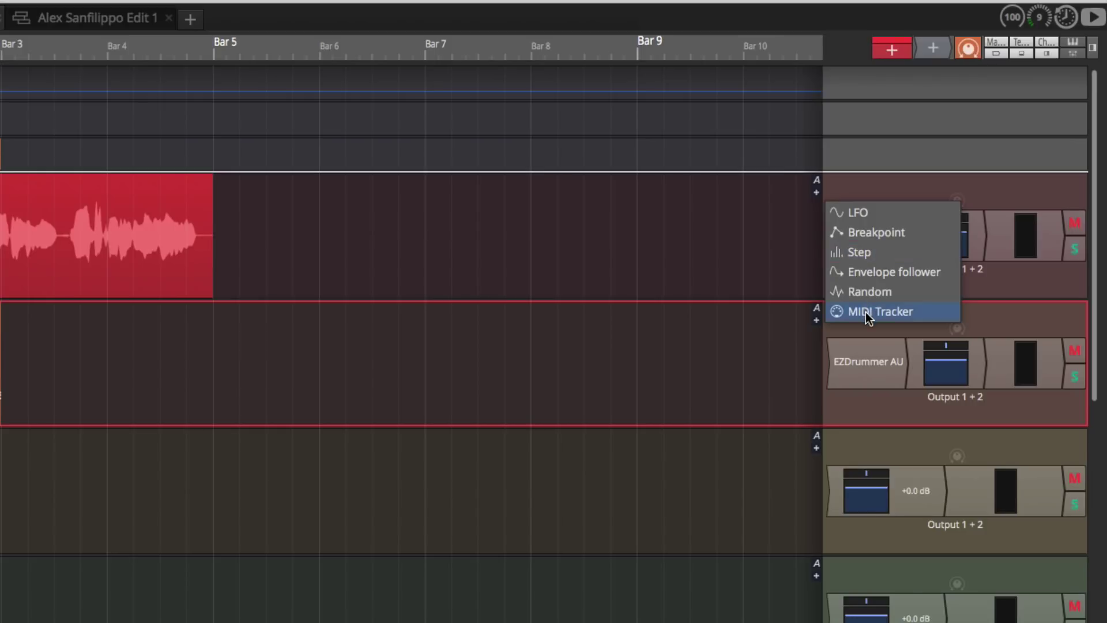
click(853, 213)
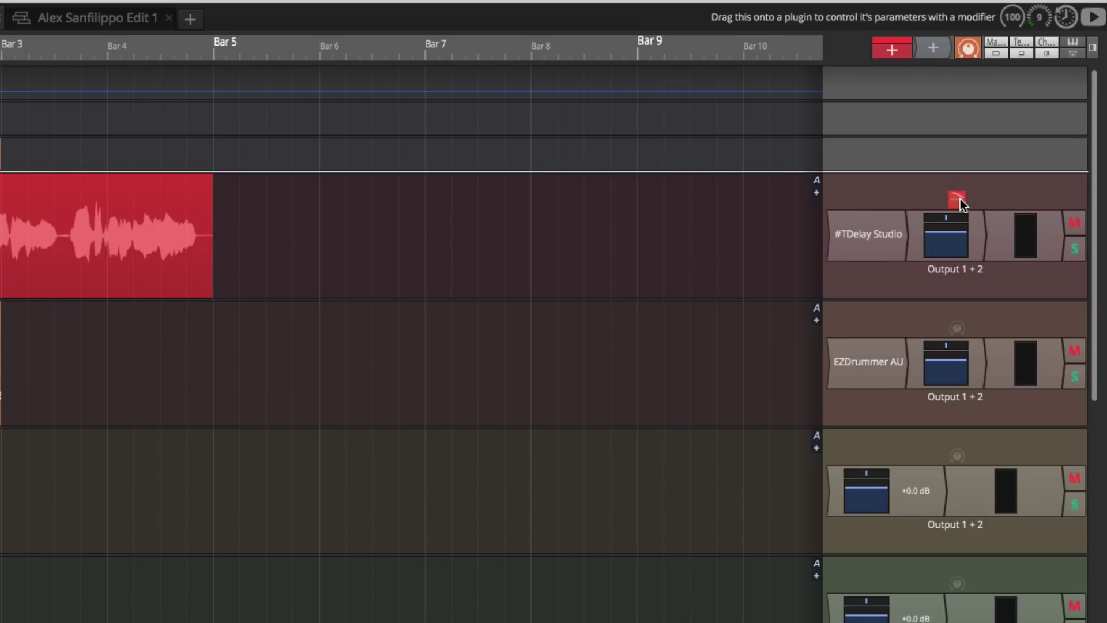
drag(959, 198, 953, 226)
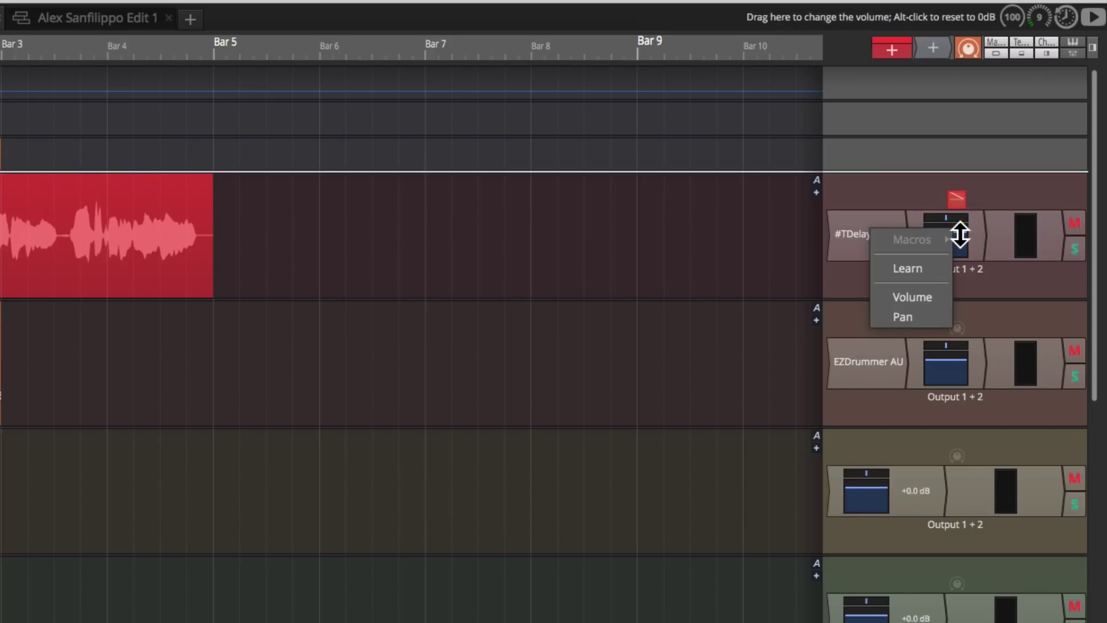
click(919, 312)
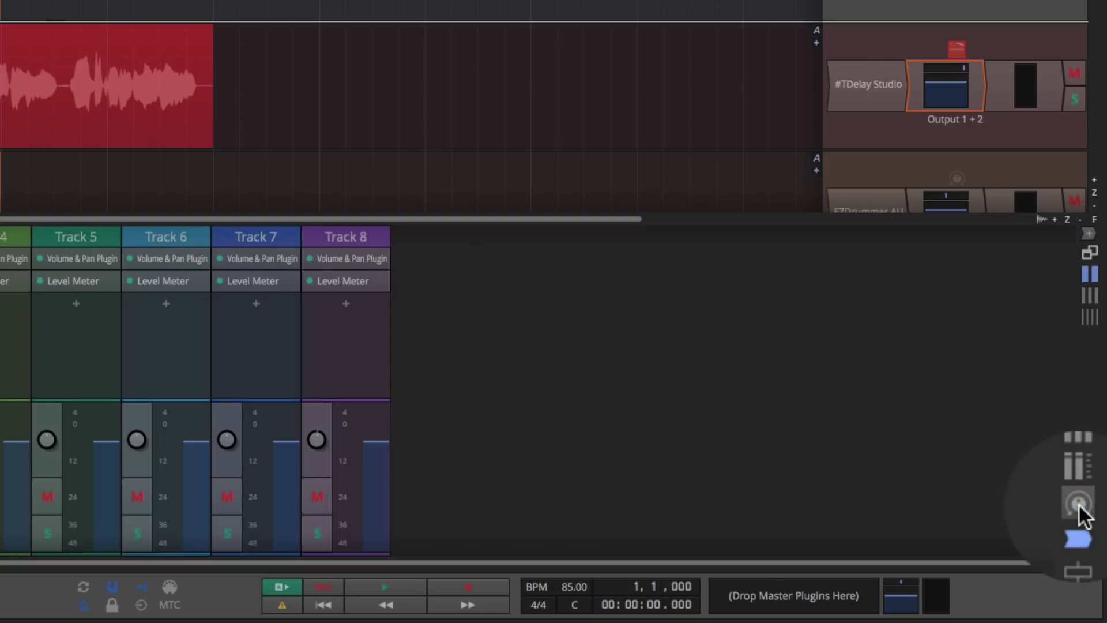
Show the mixer's modifier row and assign a new Random modifier on Track 2 to EZDrummer AU
click(1079, 504)
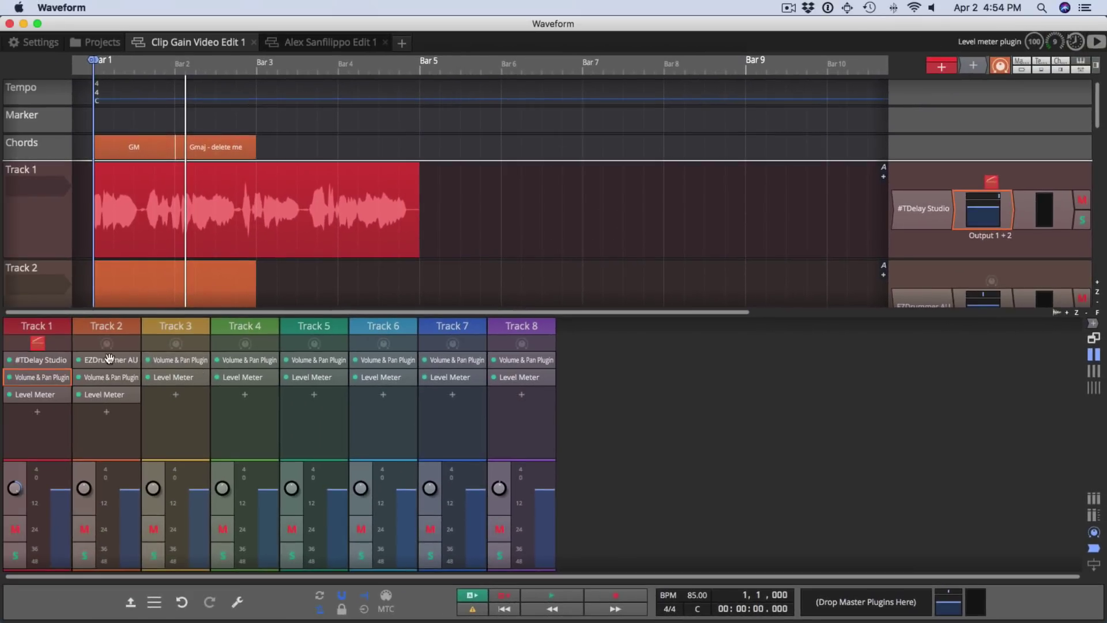
click(105, 343)
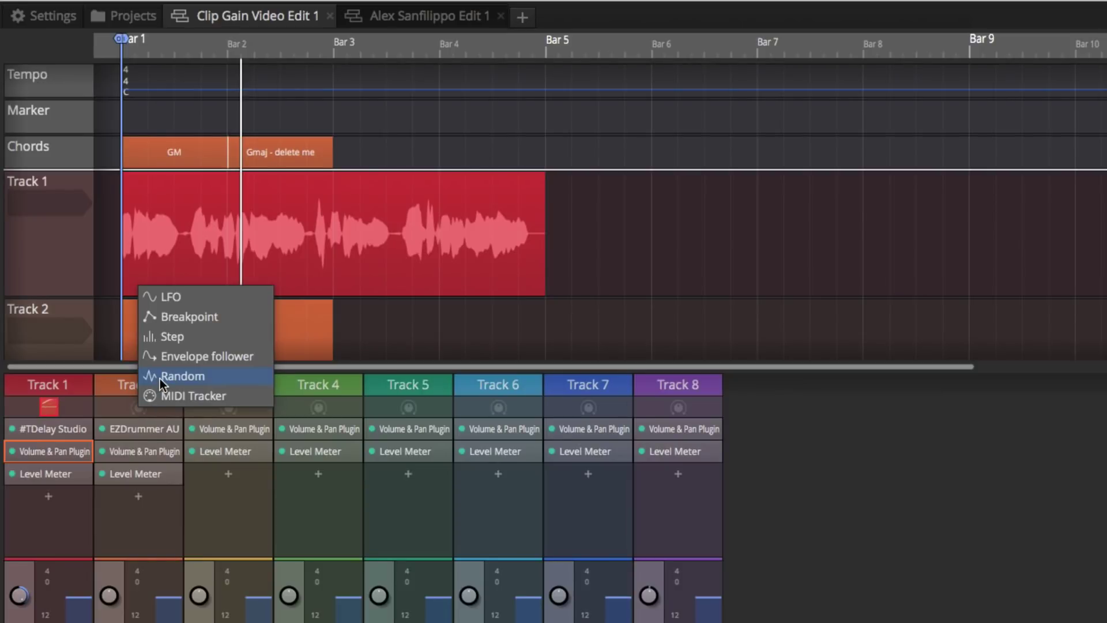
click(146, 358)
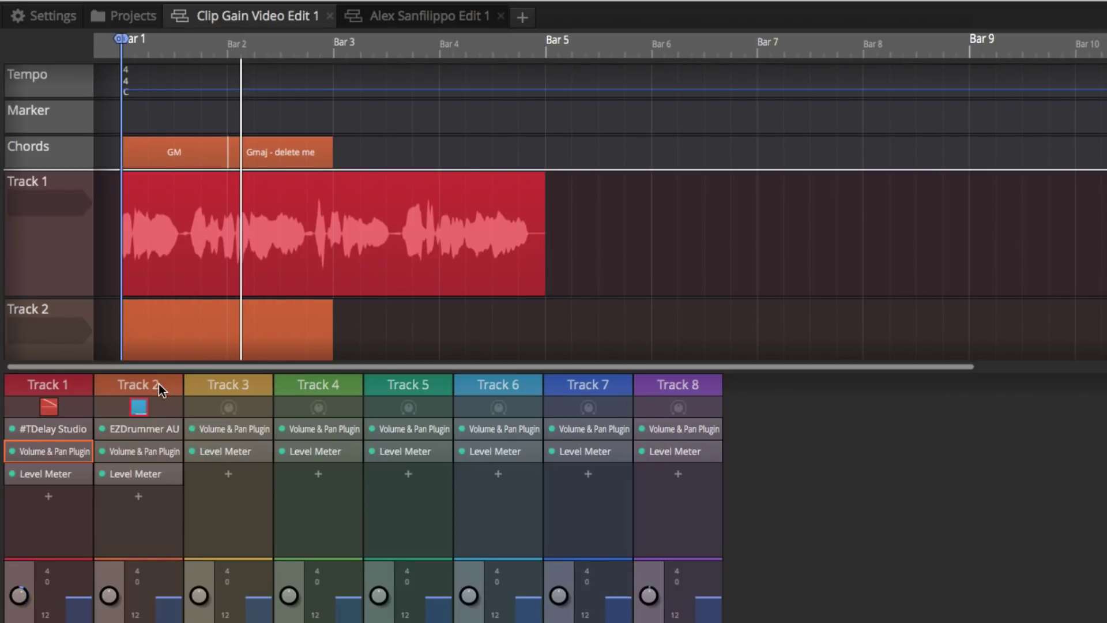
mouse_move(139, 407)
mouse_down()
mouse_move(144, 449)
mouse_move(109, 430)
mouse_move(137, 471)
mouse_move(139, 412)
mouse_up()
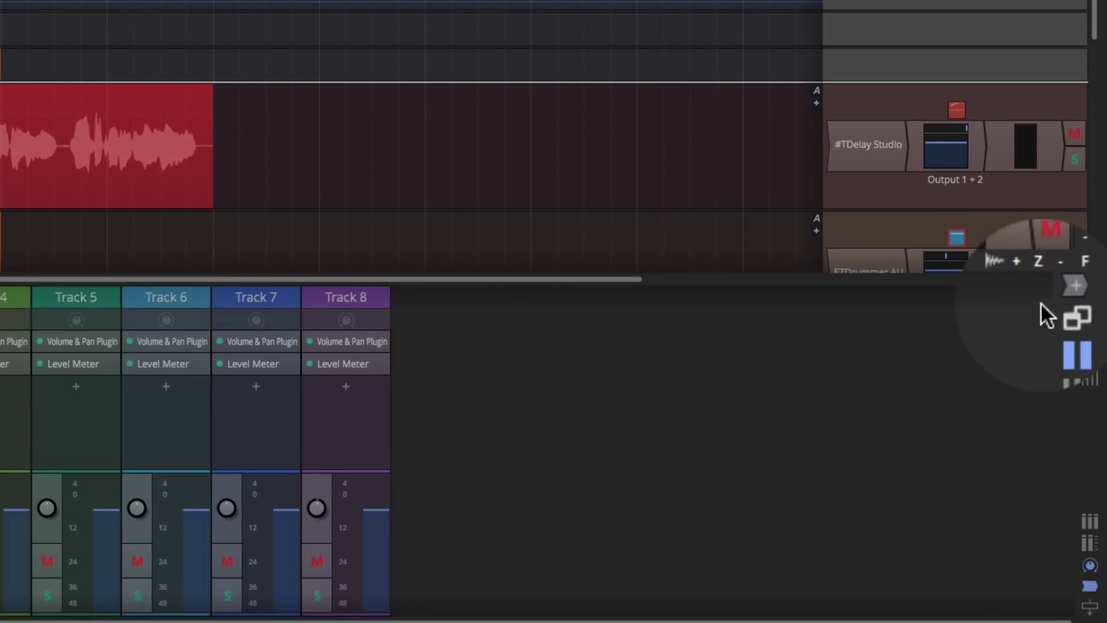
Add the Reverb plugin from Waveform Plugins to Track 8's chain
drag(1076, 287, 359, 377)
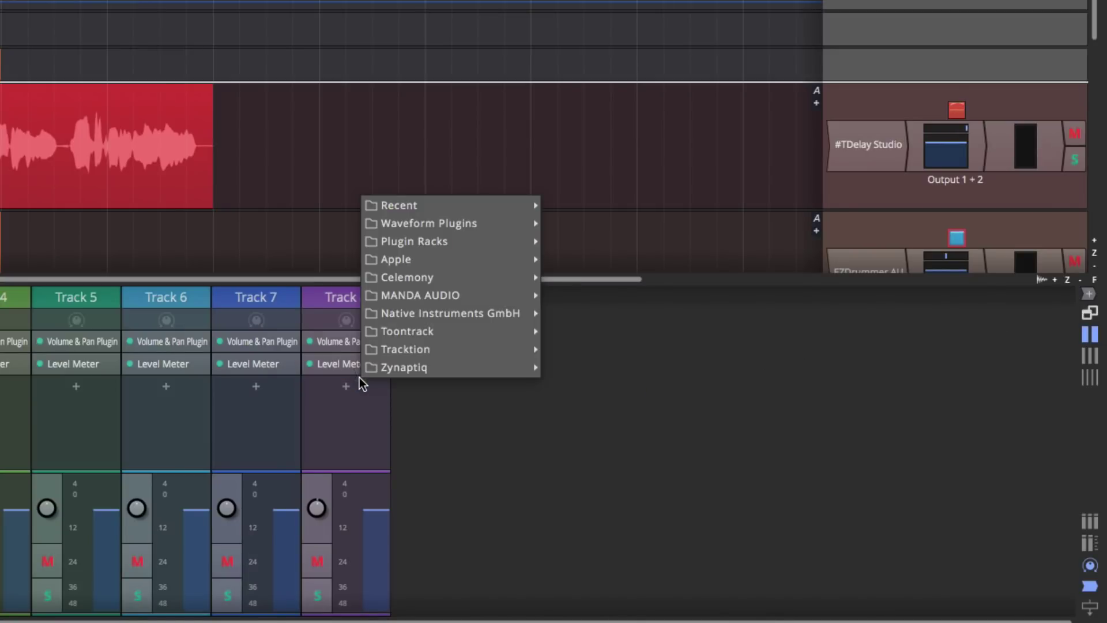
mouse_move(428, 208)
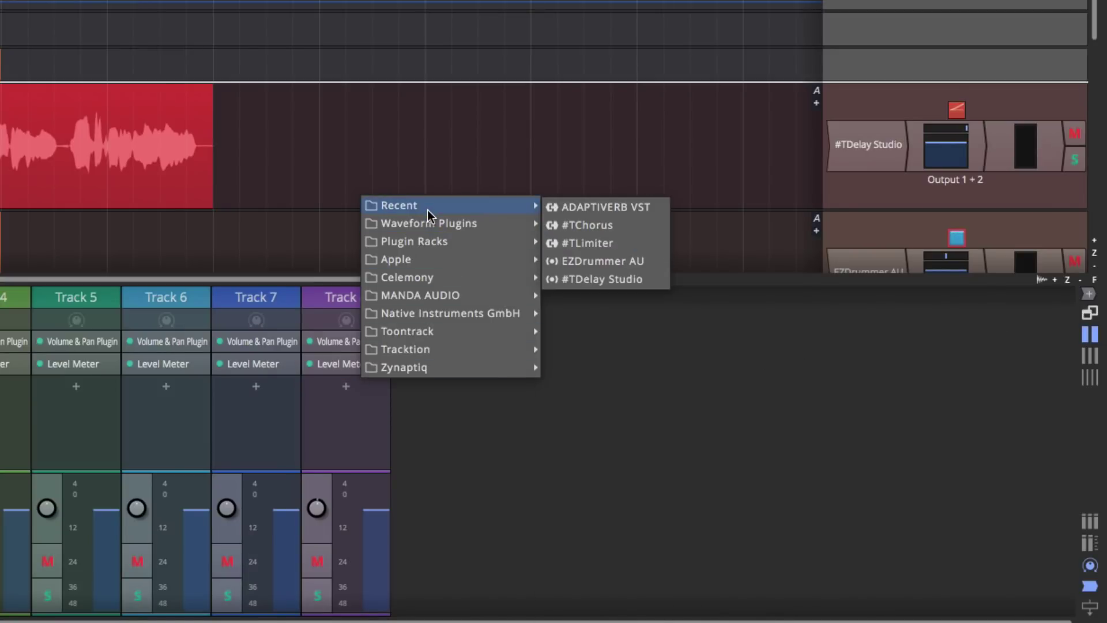
mouse_move(433, 229)
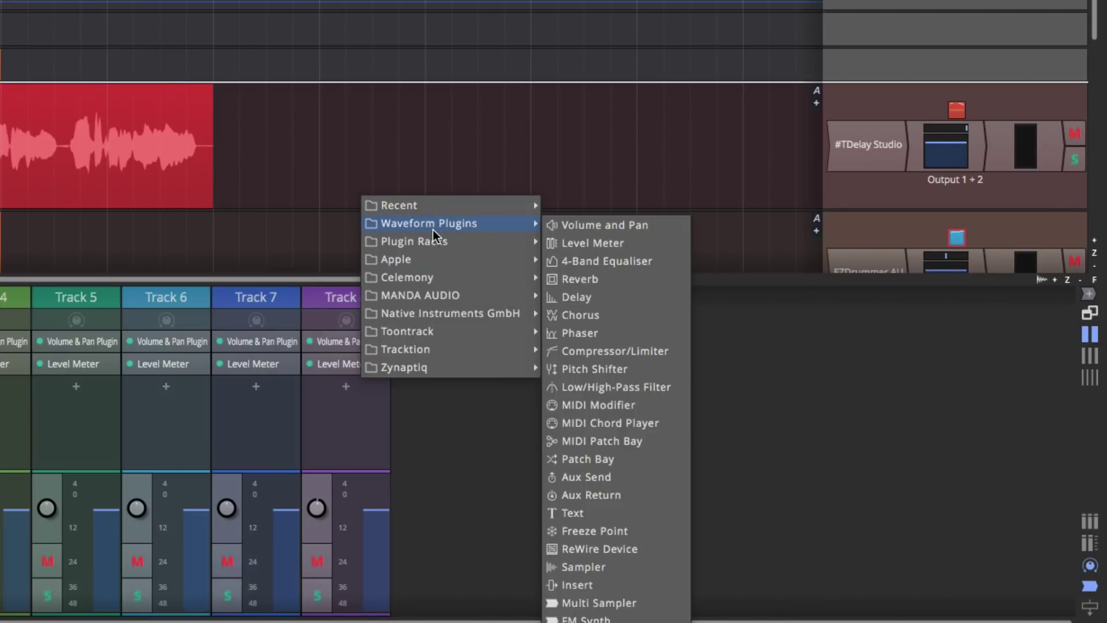
click(576, 278)
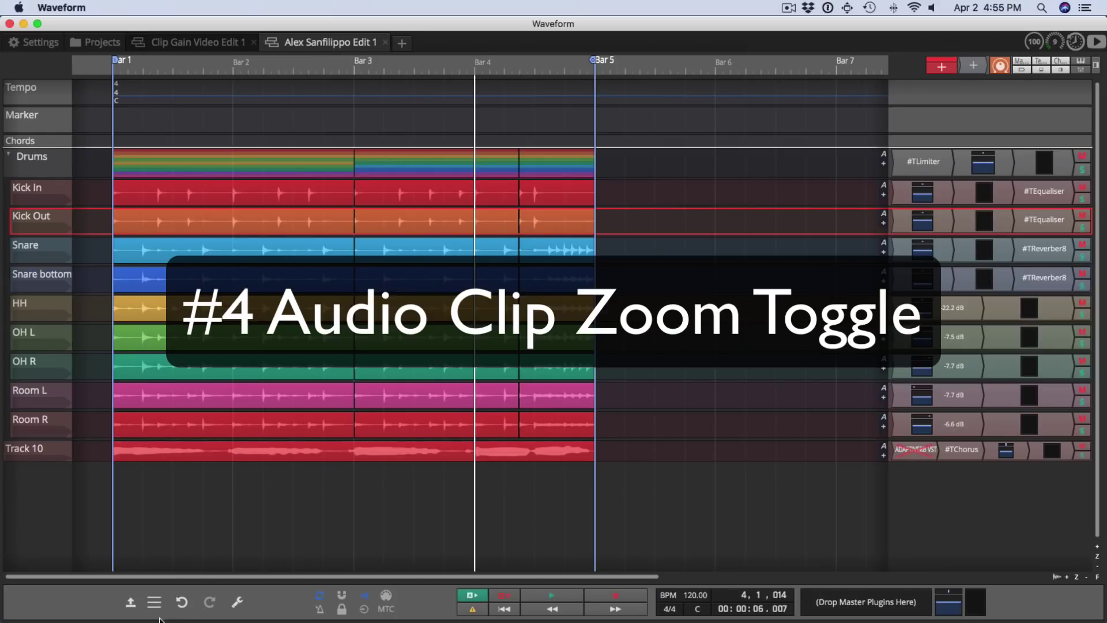
Set Clip view options' audio thumbnail scale to 2.6x, then toggle the waveform zoom back off
click(154, 605)
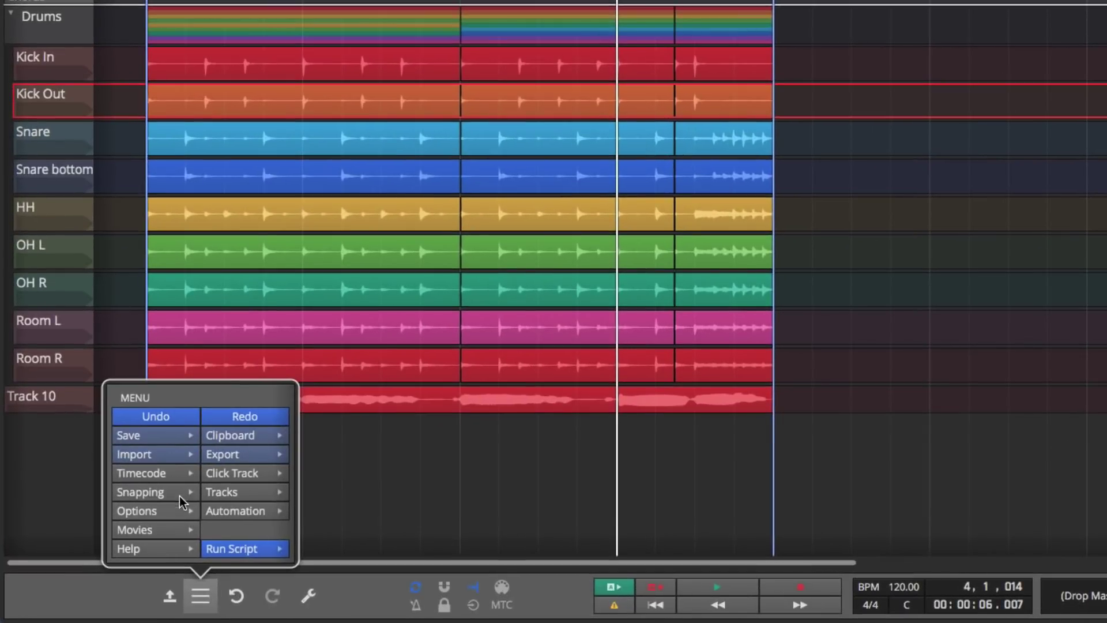
mouse_move(153, 512)
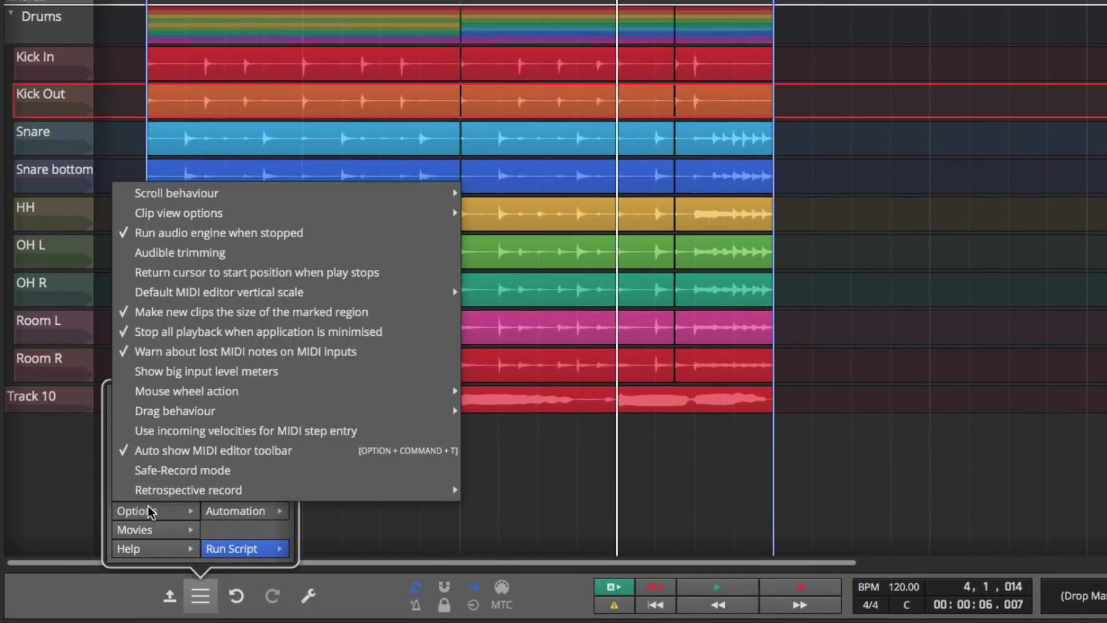
mouse_move(181, 221)
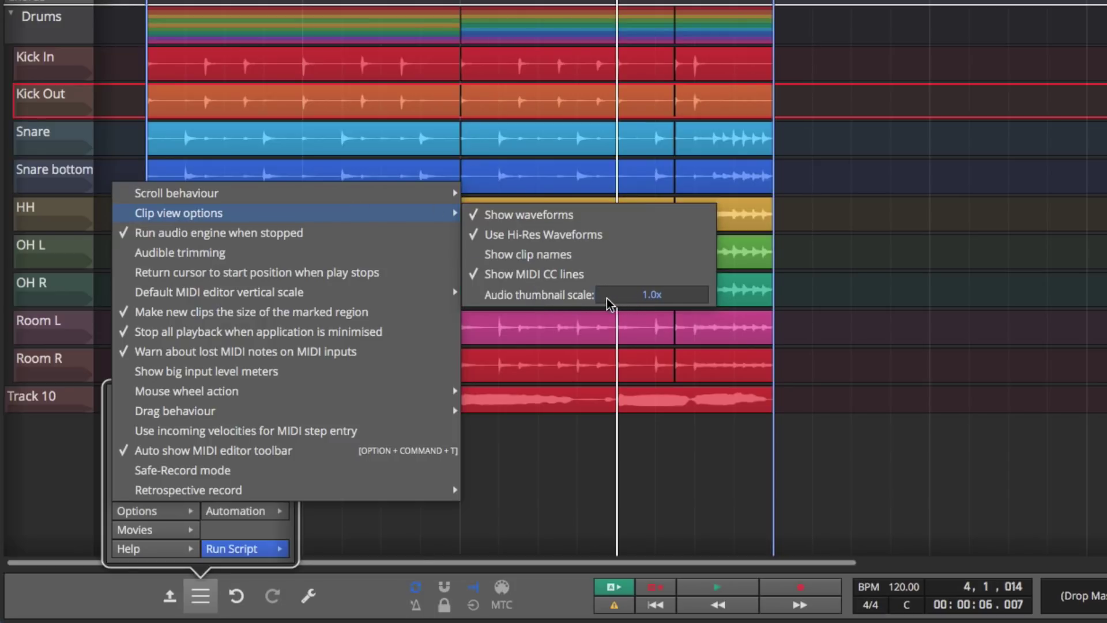
drag(603, 304, 617, 289)
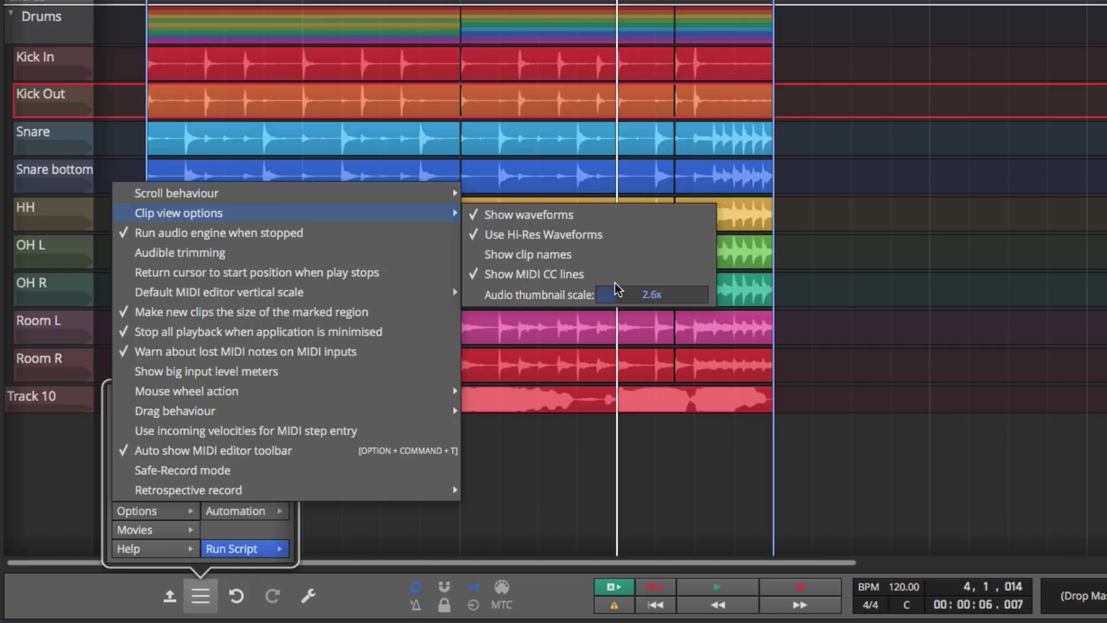
click(541, 438)
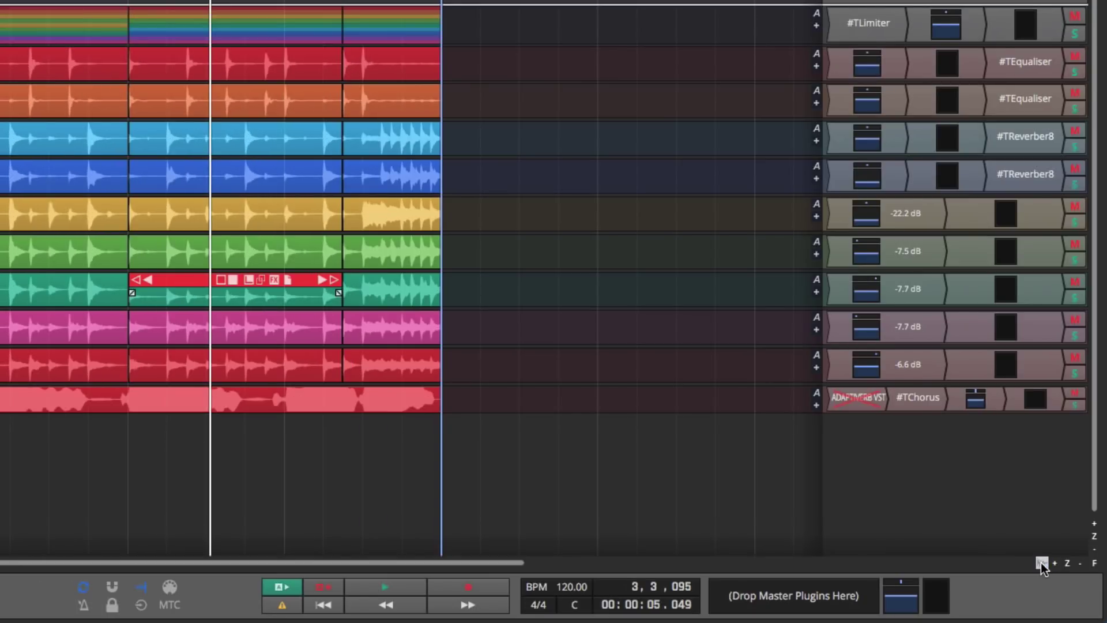
click(1040, 562)
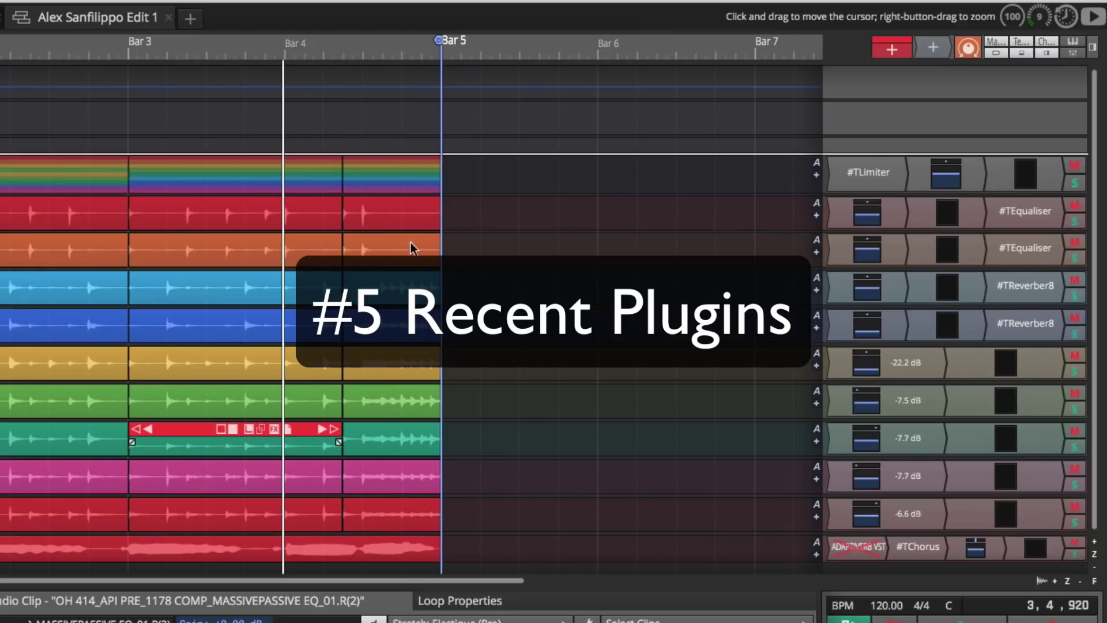
Insert #TLimiter from the Recent plugins on the second track
drag(935, 45, 876, 164)
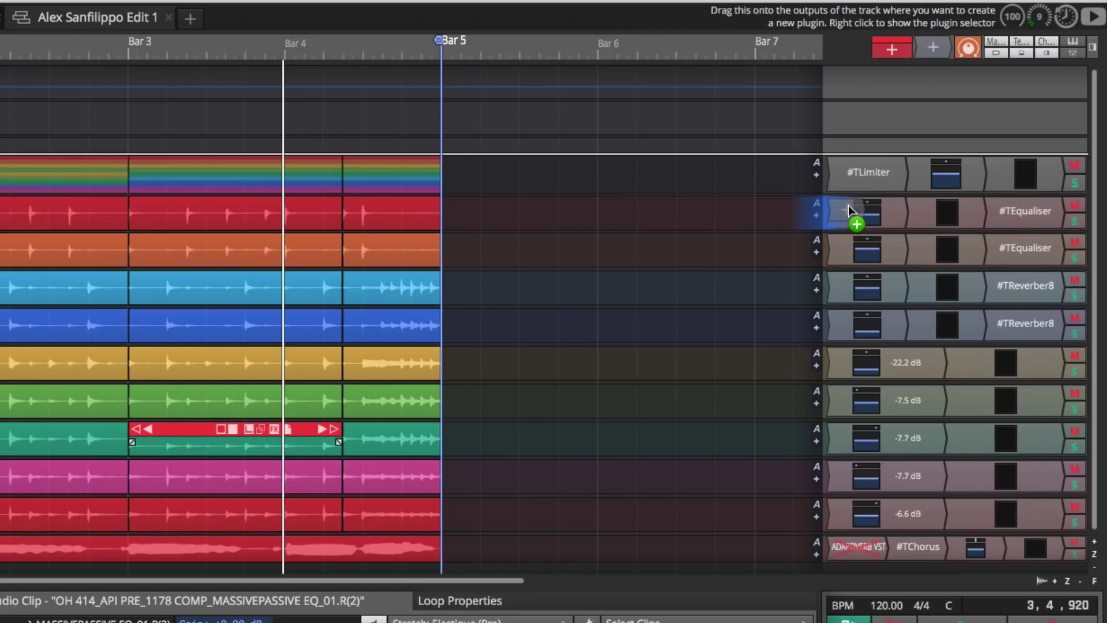
drag(849, 206, 849, 206)
mouse_move(735, 220)
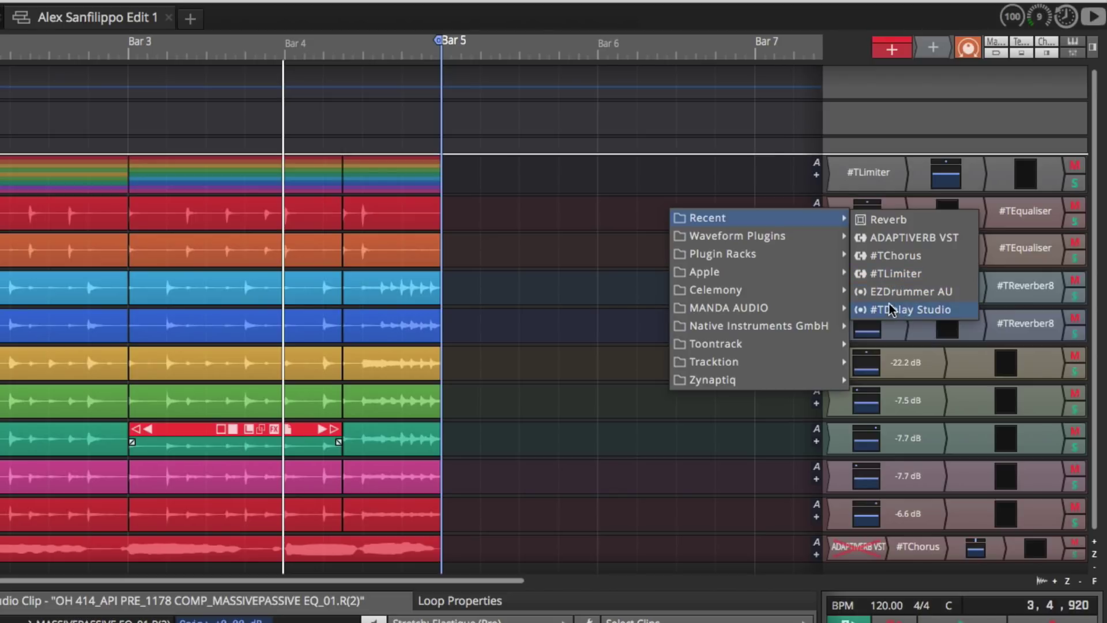
click(884, 274)
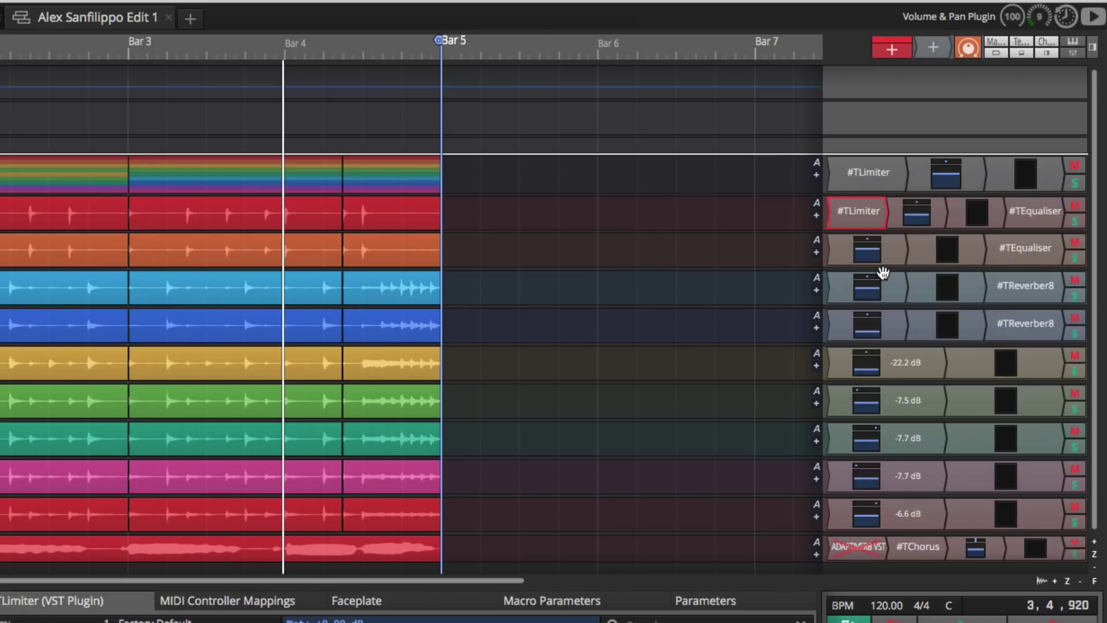
Insert Tracktion Compressor on the third track and drag another new plugin onto the fourth
drag(934, 47, 853, 249)
mouse_move(799, 270)
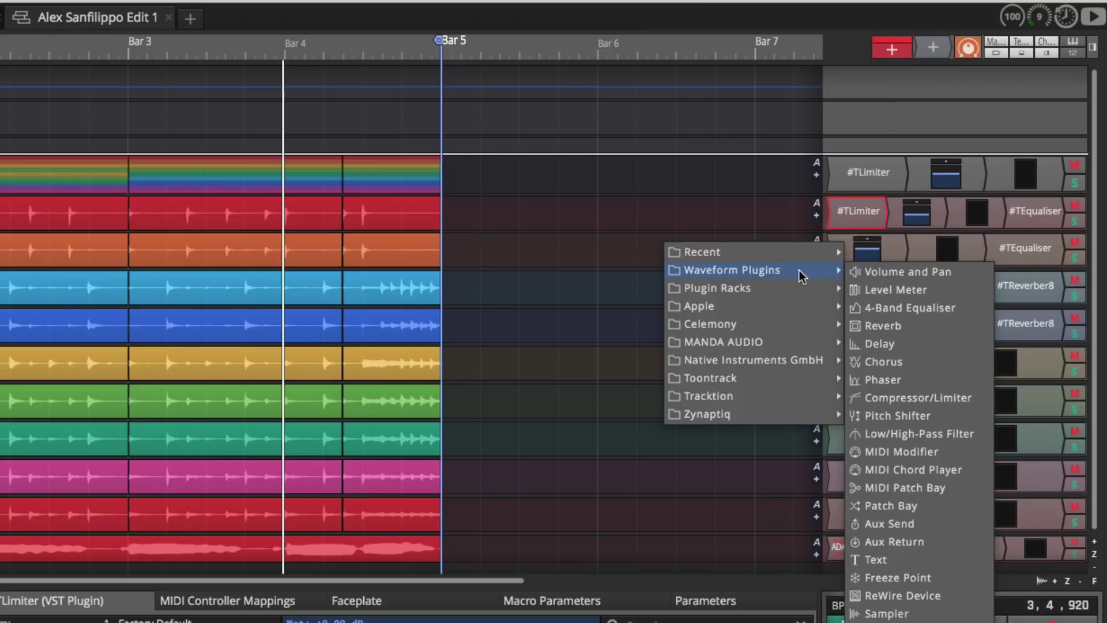
mouse_move(796, 395)
click(925, 120)
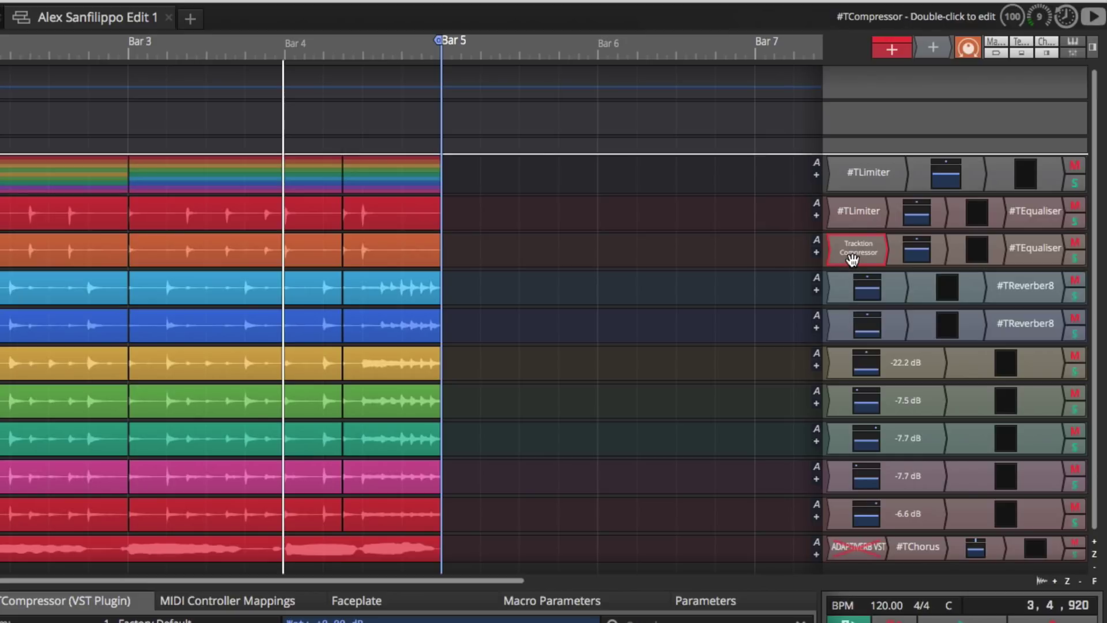
drag(933, 47, 843, 286)
mouse_move(807, 294)
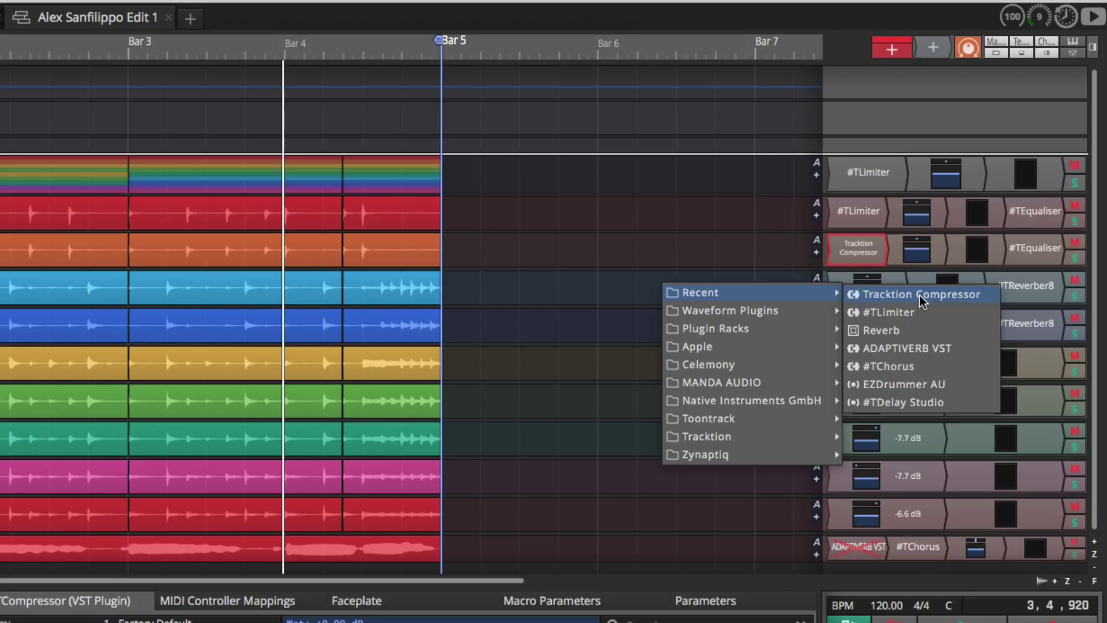
Dismiss the plugin list, enable Show Script Editor in Keyboard Shortcuts settings, and request Show API
click(668, 242)
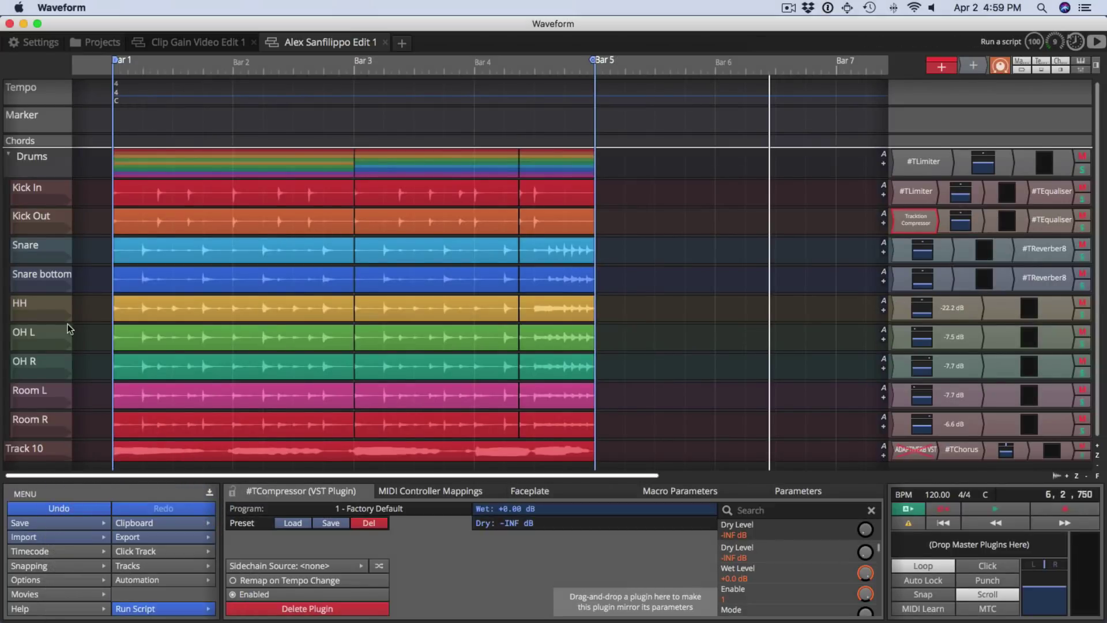
click(35, 42)
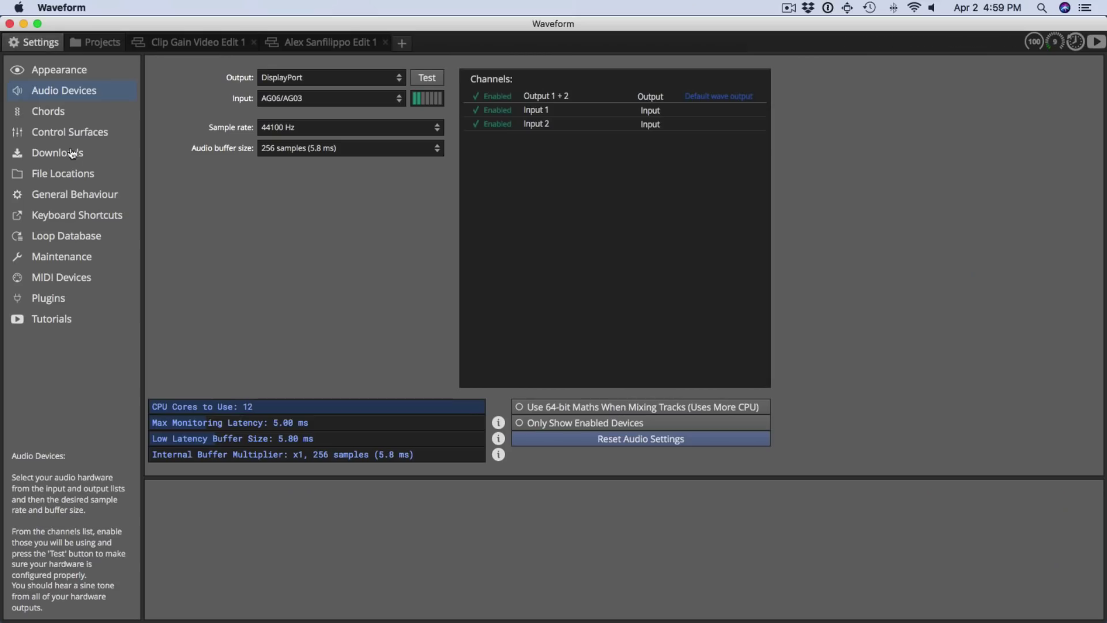
click(58, 214)
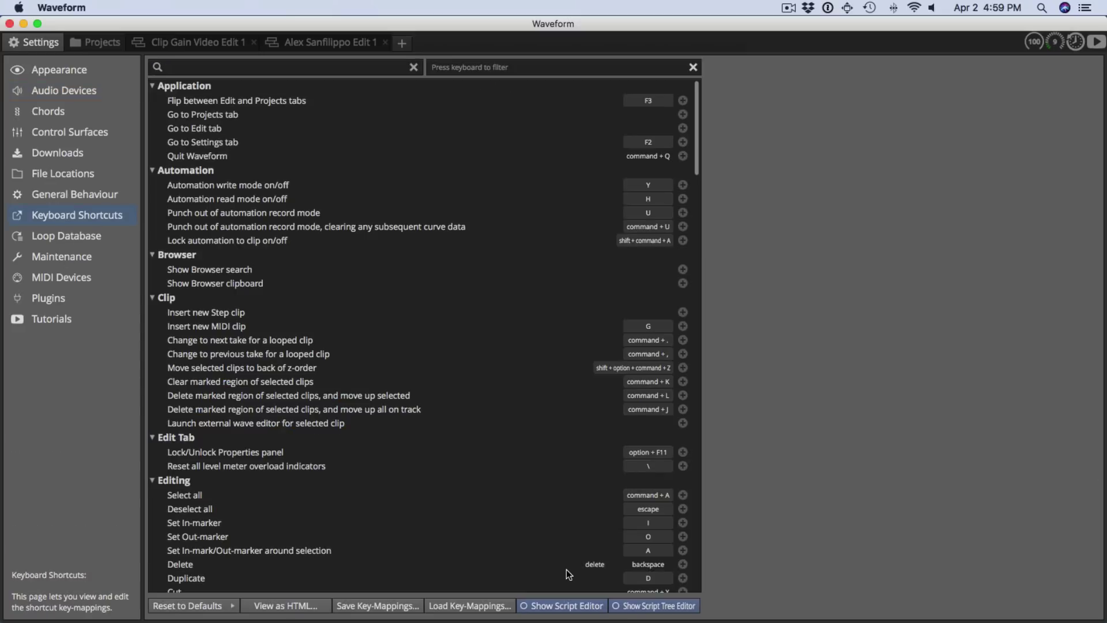
scroll(567, 574, down, 5)
scroll(566, 569, down, 5)
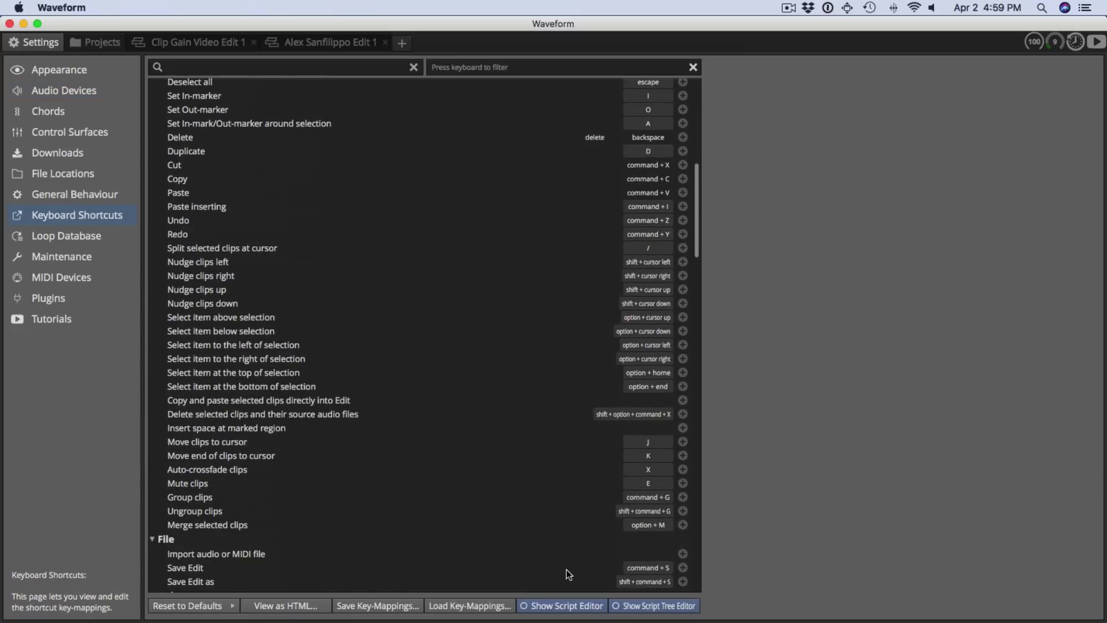
click(568, 605)
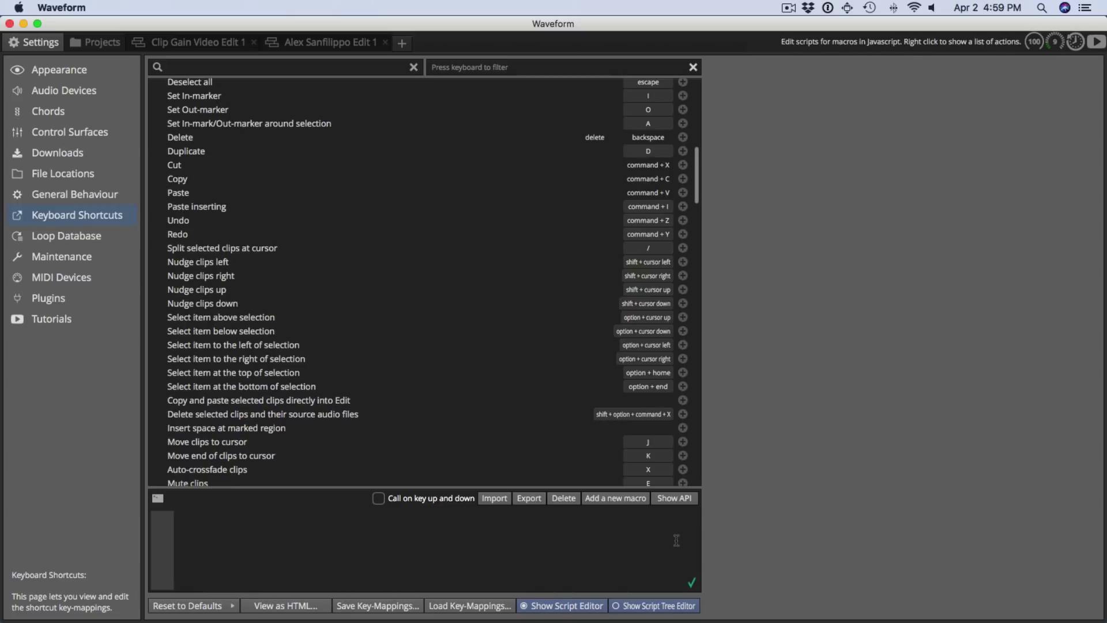
click(672, 499)
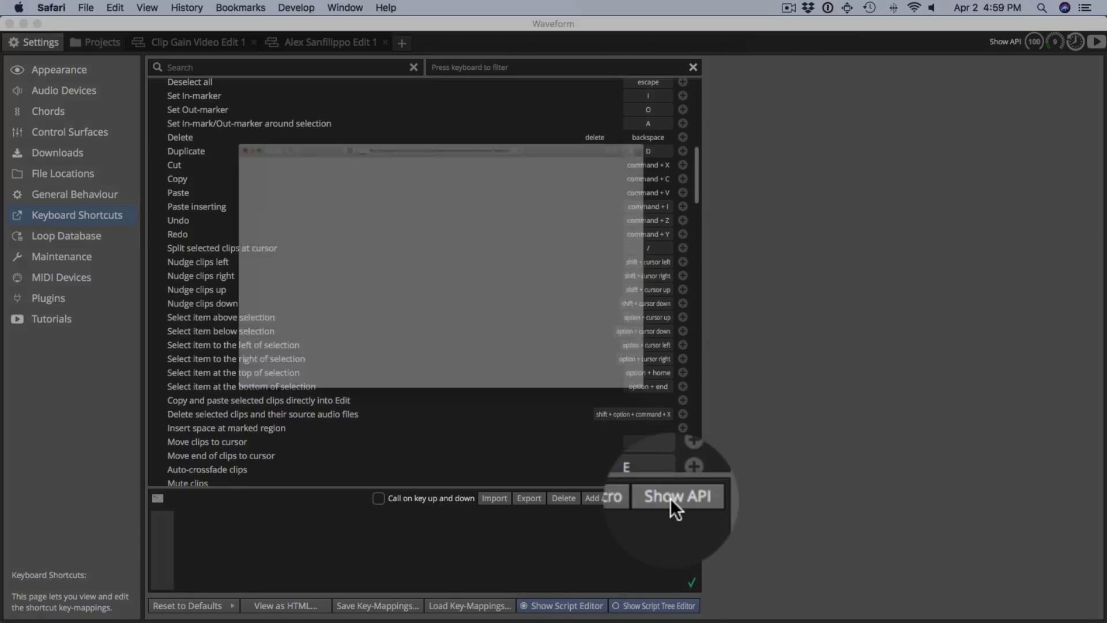
Scroll down the API reference and open the Merge selected clips example
scroll(355, 346, down, 5)
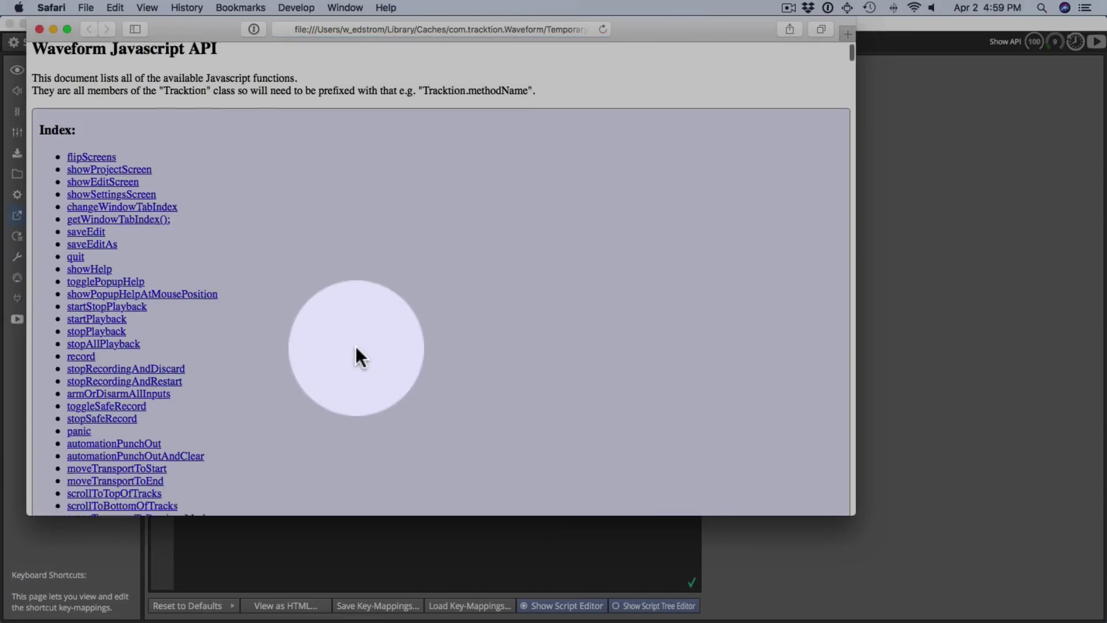
scroll(356, 348, down, 15)
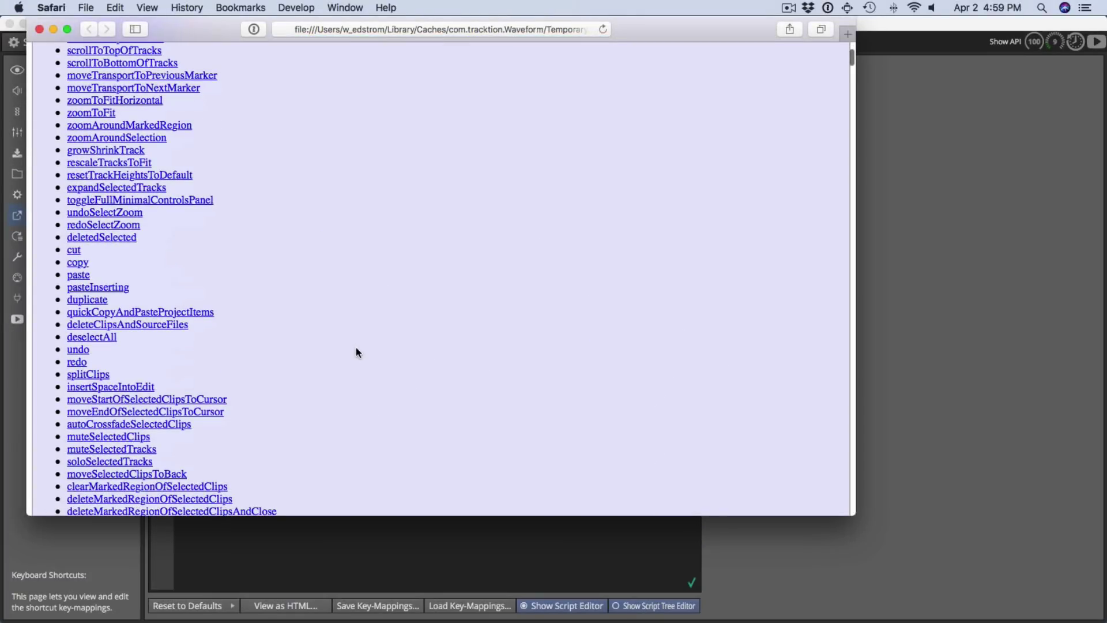
scroll(356, 347, down, 20)
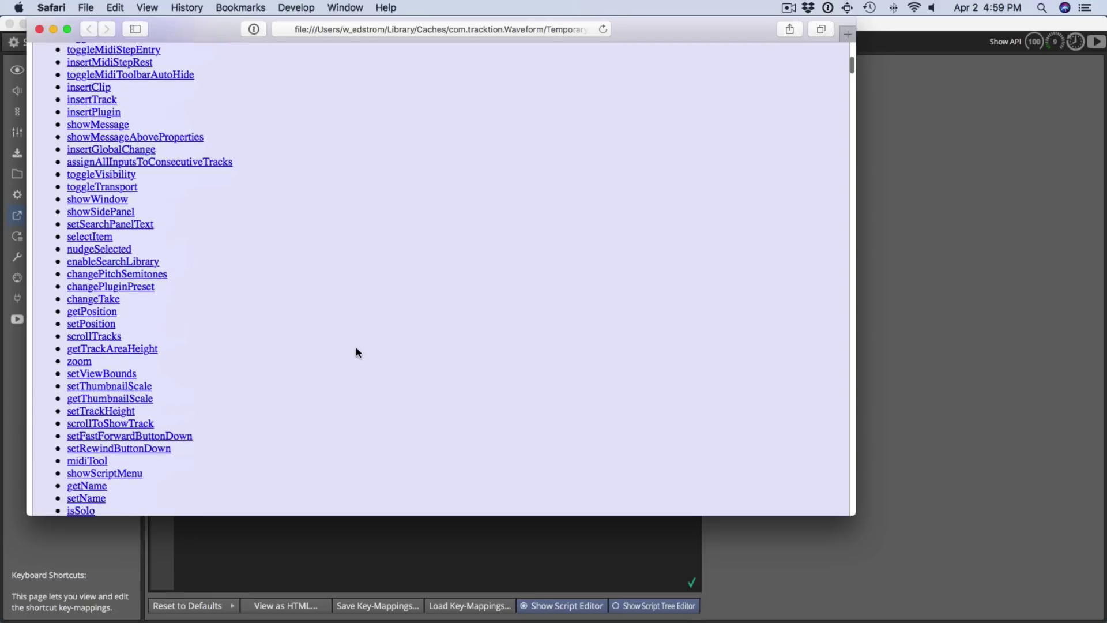
scroll(356, 349, down, 12)
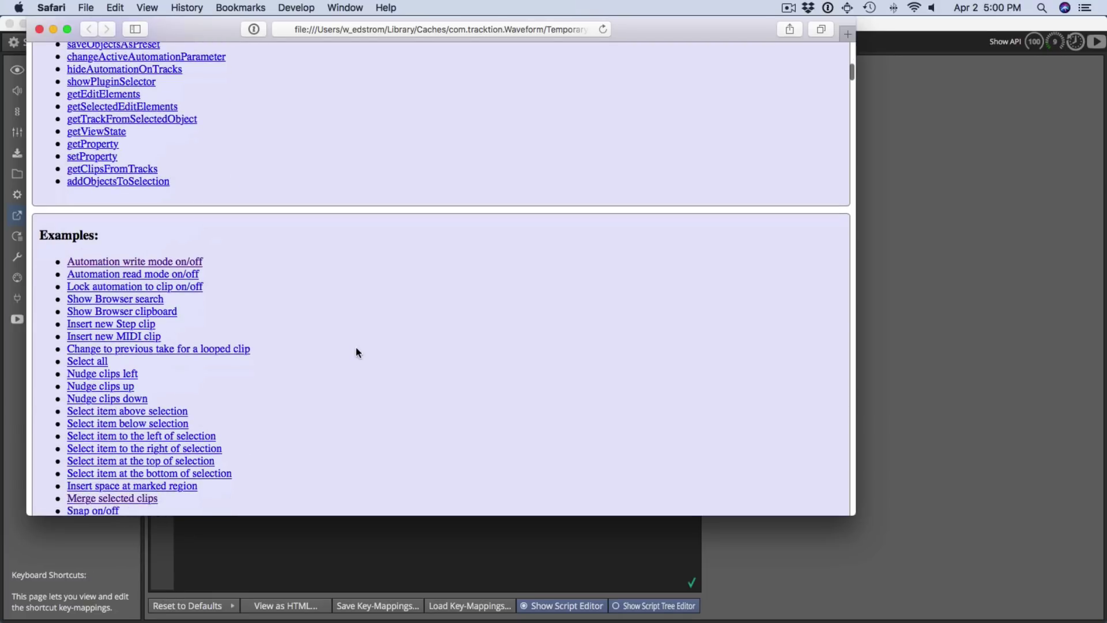
scroll(356, 348, down, 5)
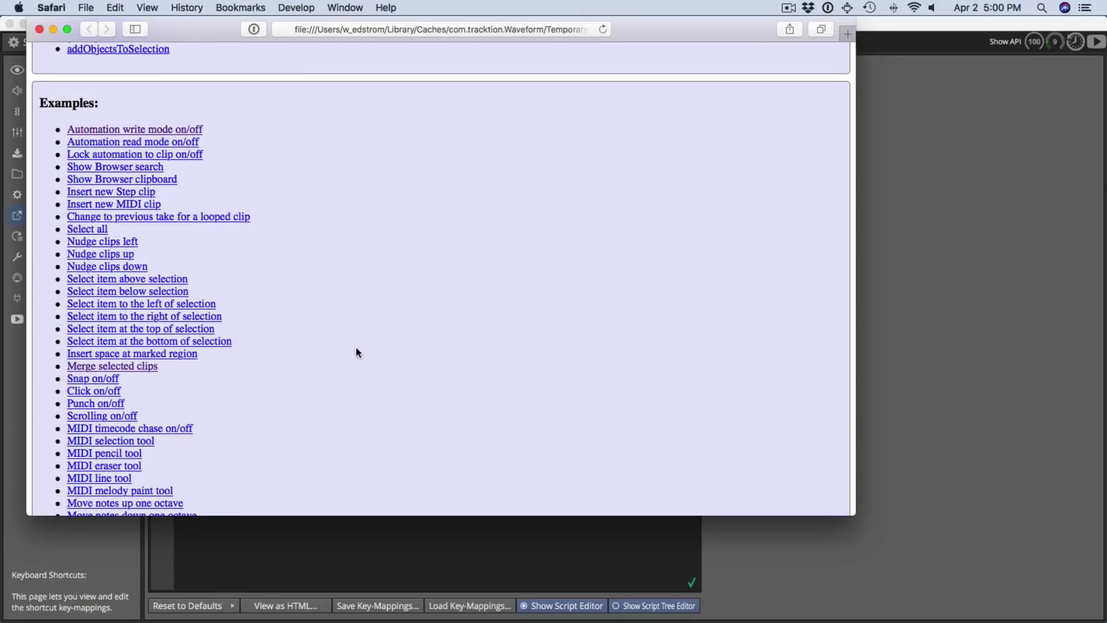
click(156, 368)
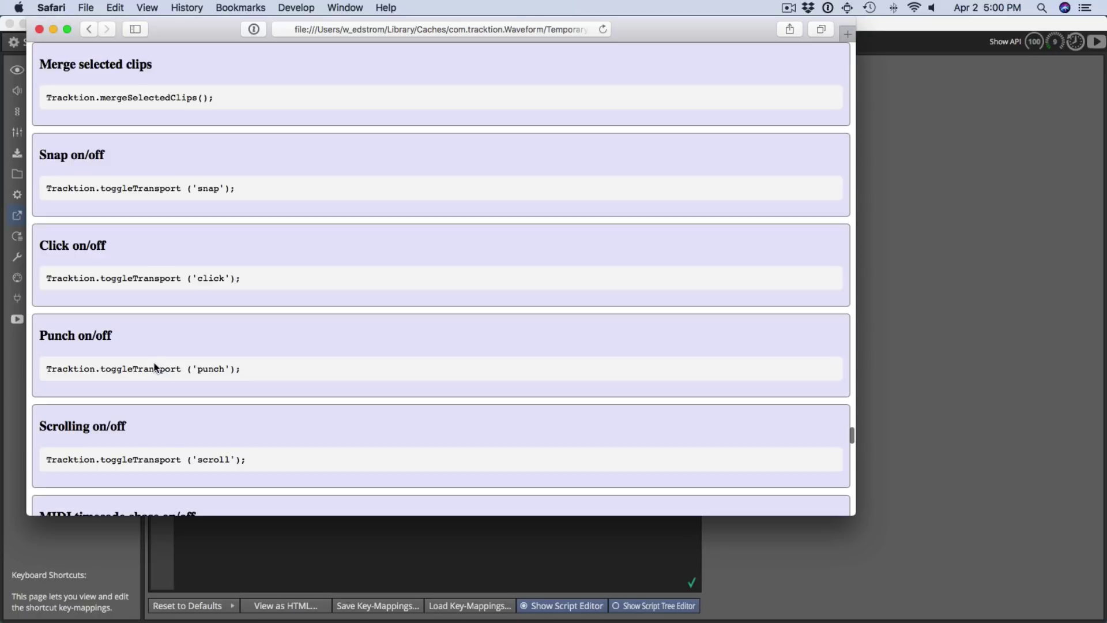
Go back from the example and scroll up to the function Index
click(89, 28)
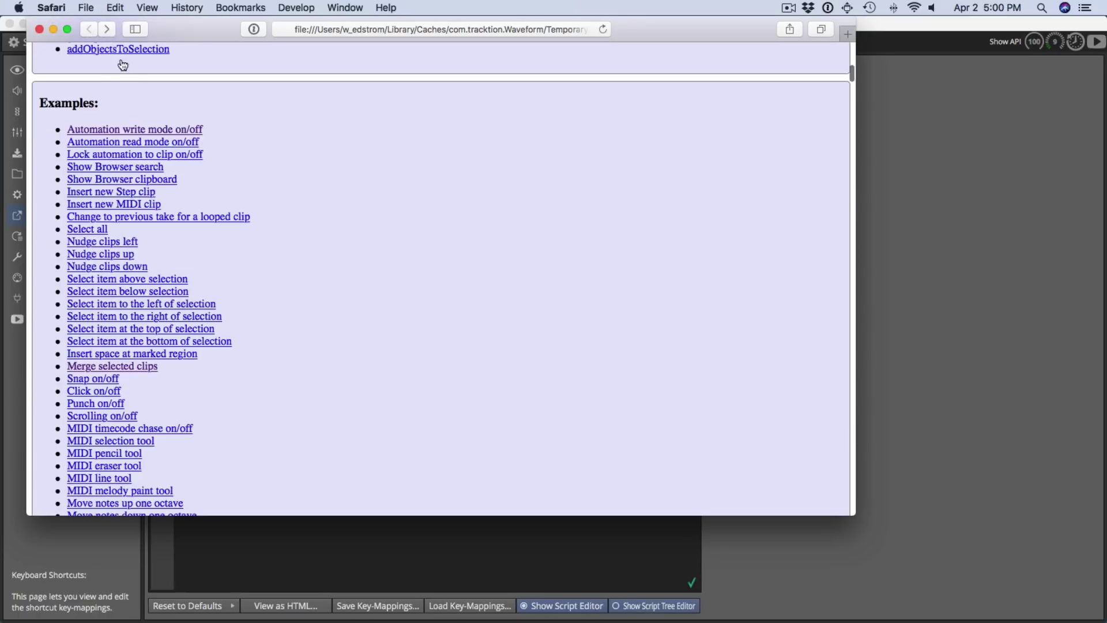
scroll(224, 205, up, 10)
scroll(225, 206, up, 20)
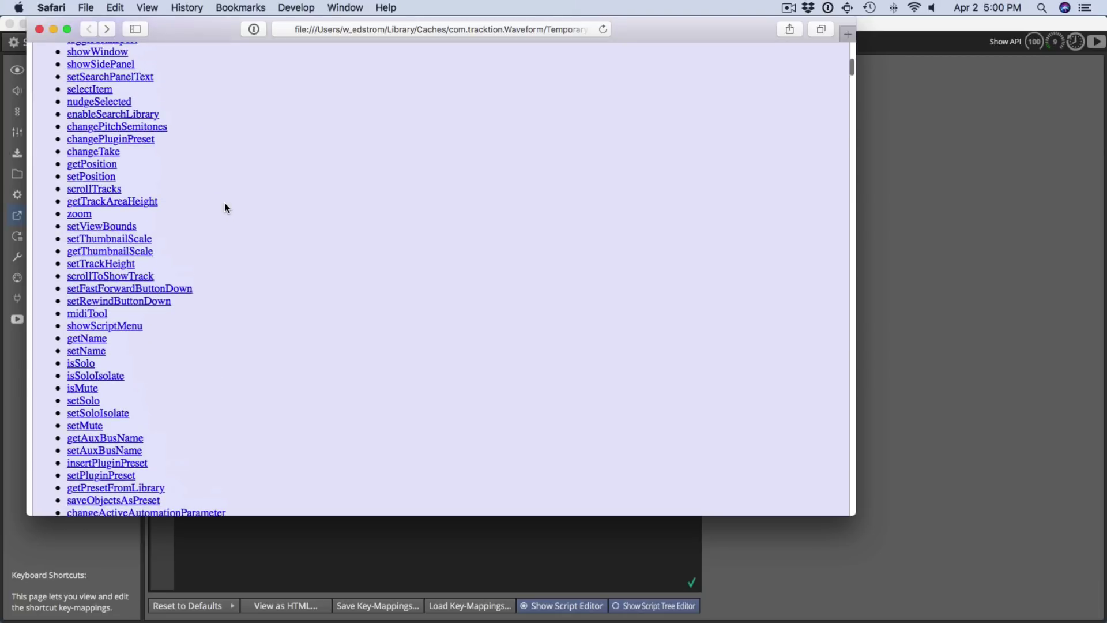
scroll(225, 203, up, 20)
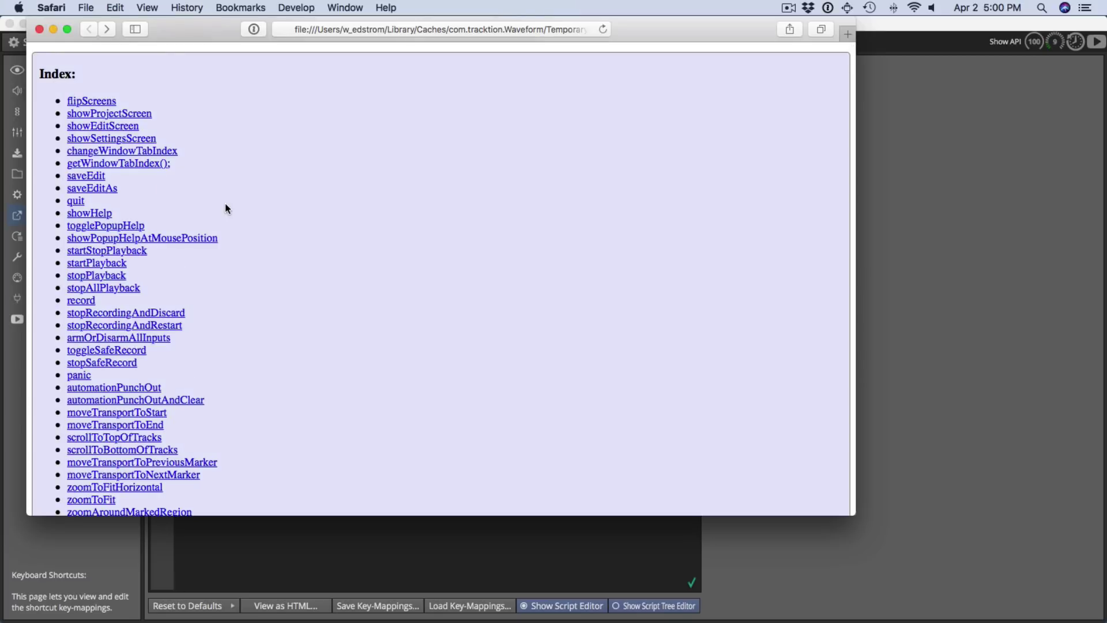
Search the API page for 'fast' and open the Zoom in fast example
key(super+f)
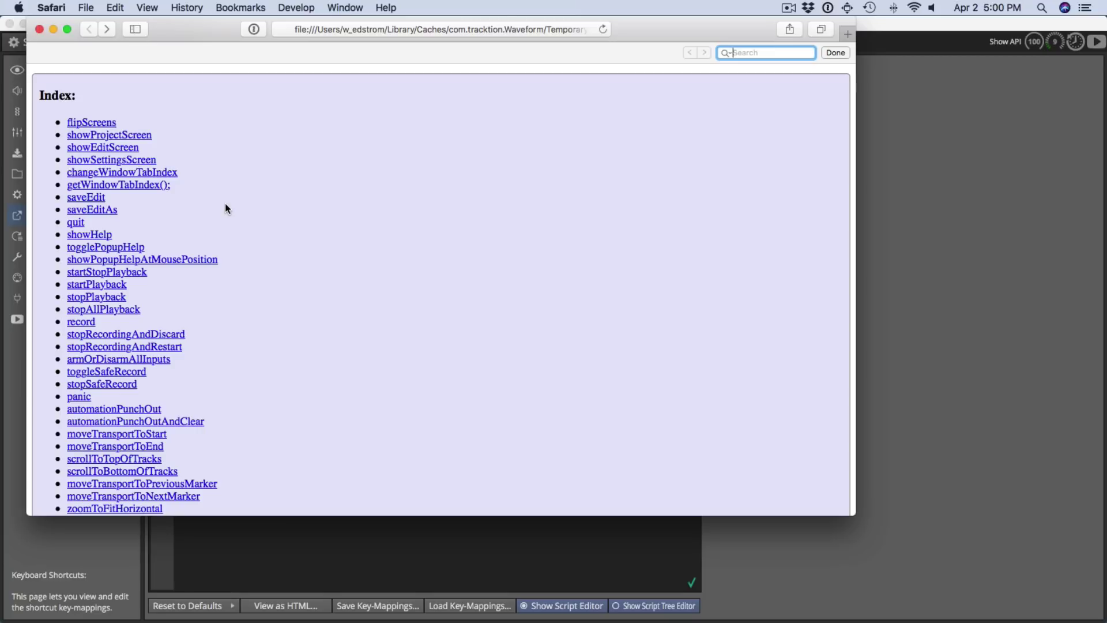
text(fast)
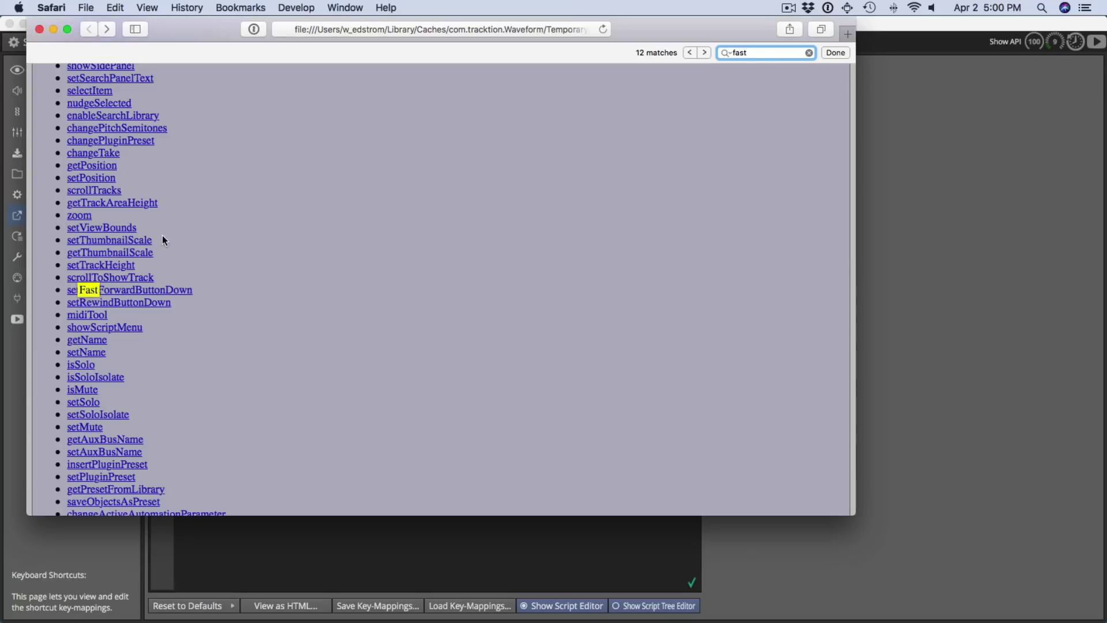
click(703, 53)
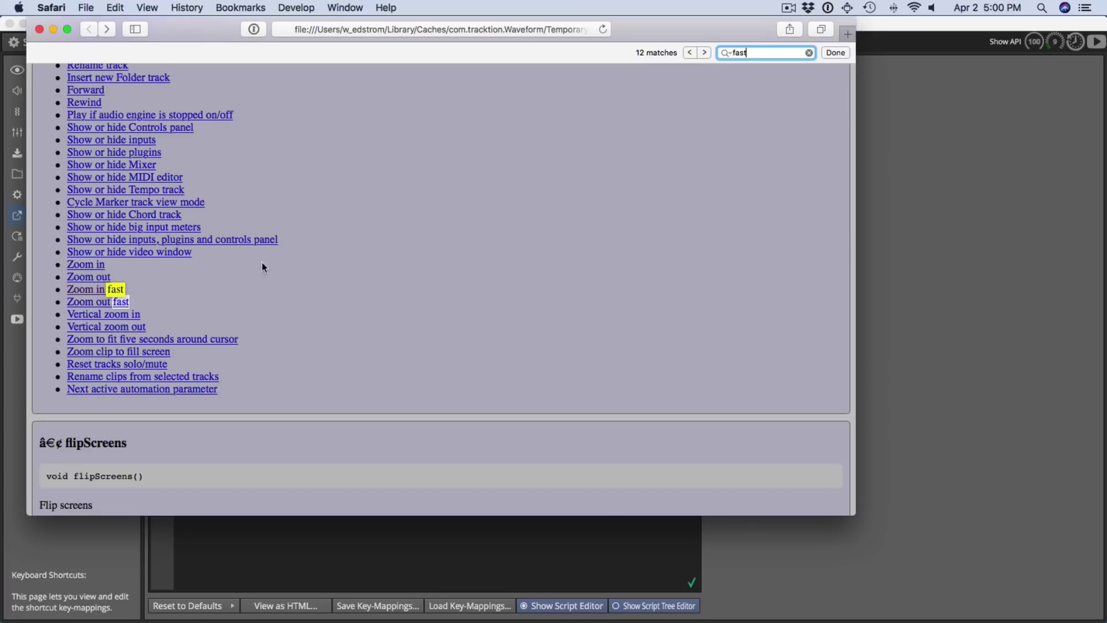
click(116, 292)
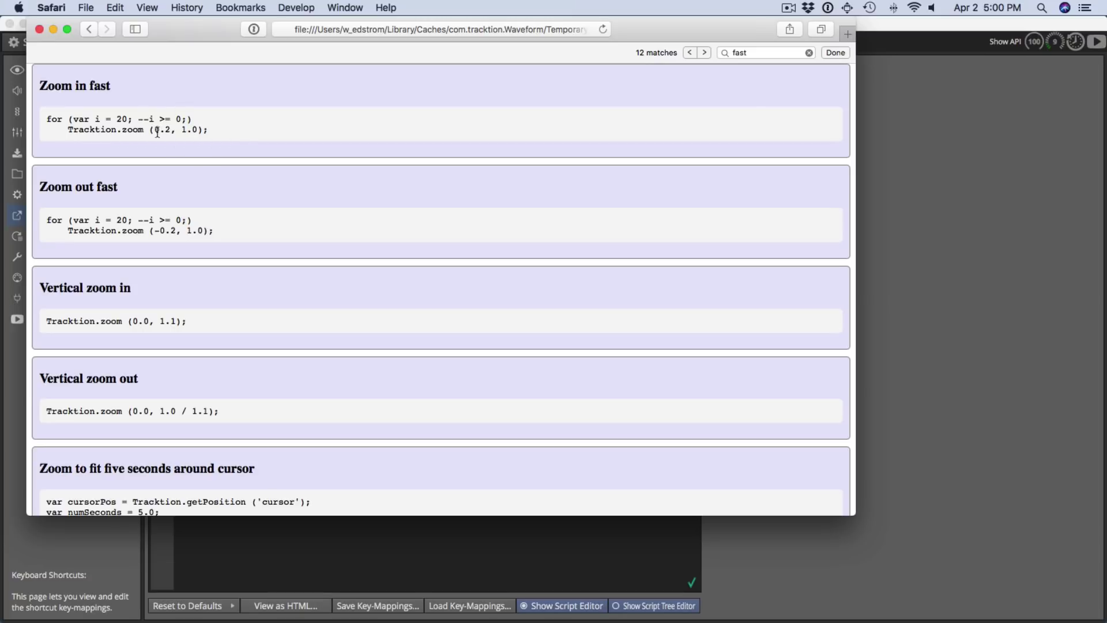
Read through the Zoom in fast example, then close the Safari window
scroll(185, 165, down, 3)
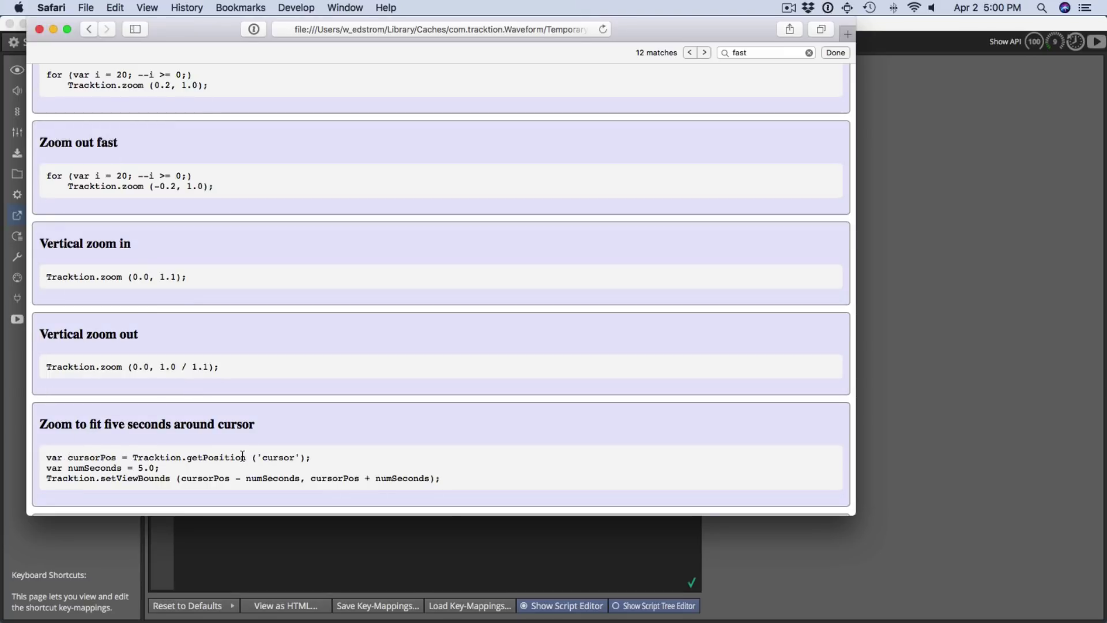
scroll(242, 455, down, 10)
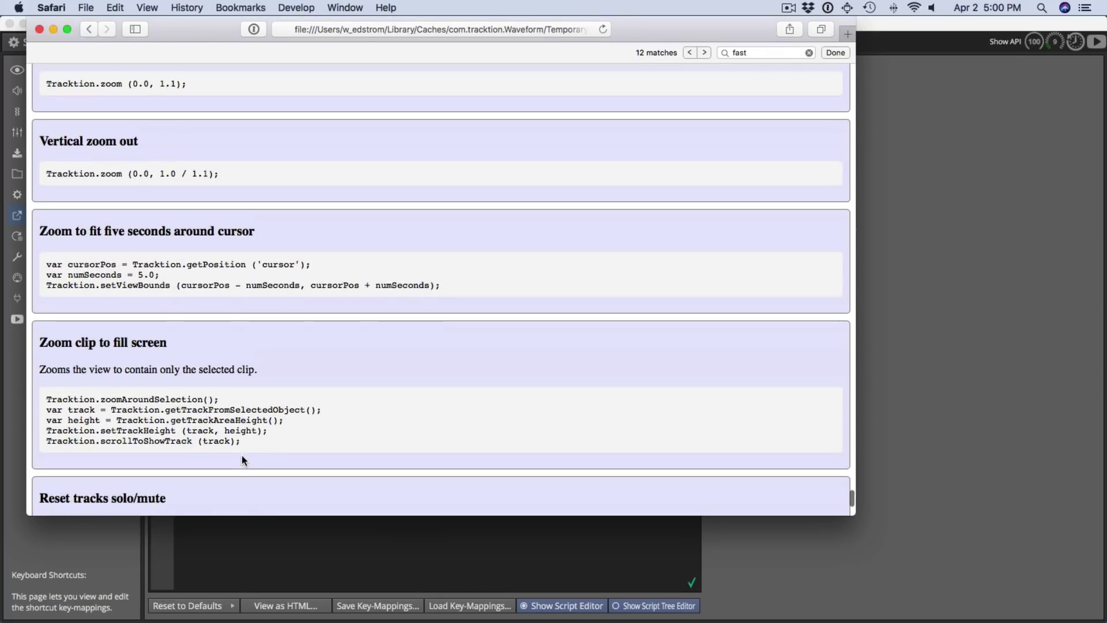
scroll(243, 456, up, 9)
scroll(241, 455, up, 18)
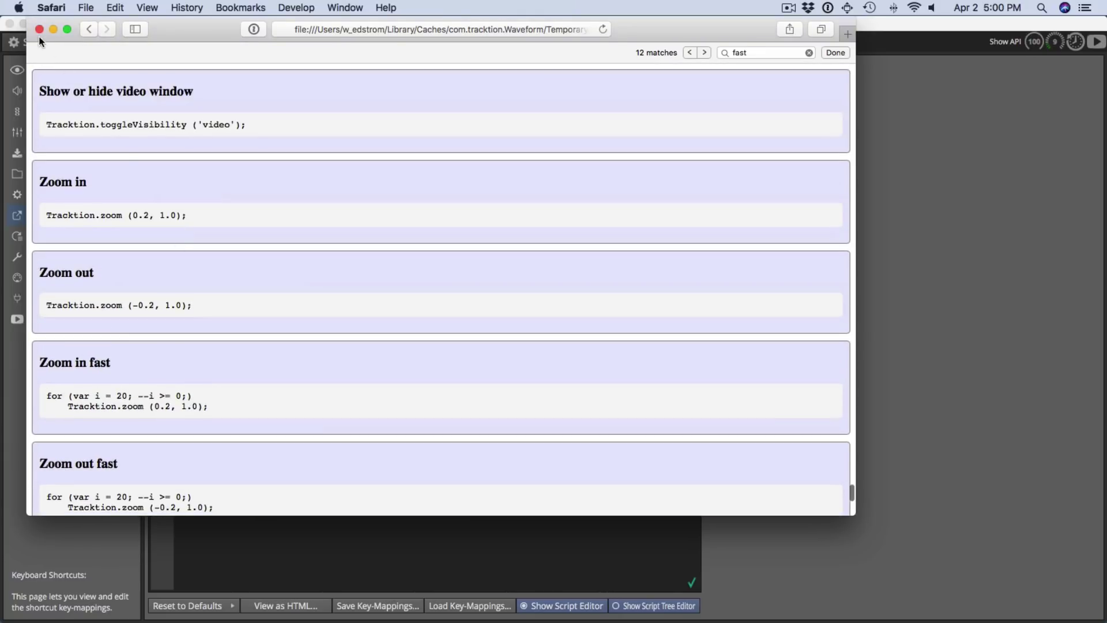
click(39, 29)
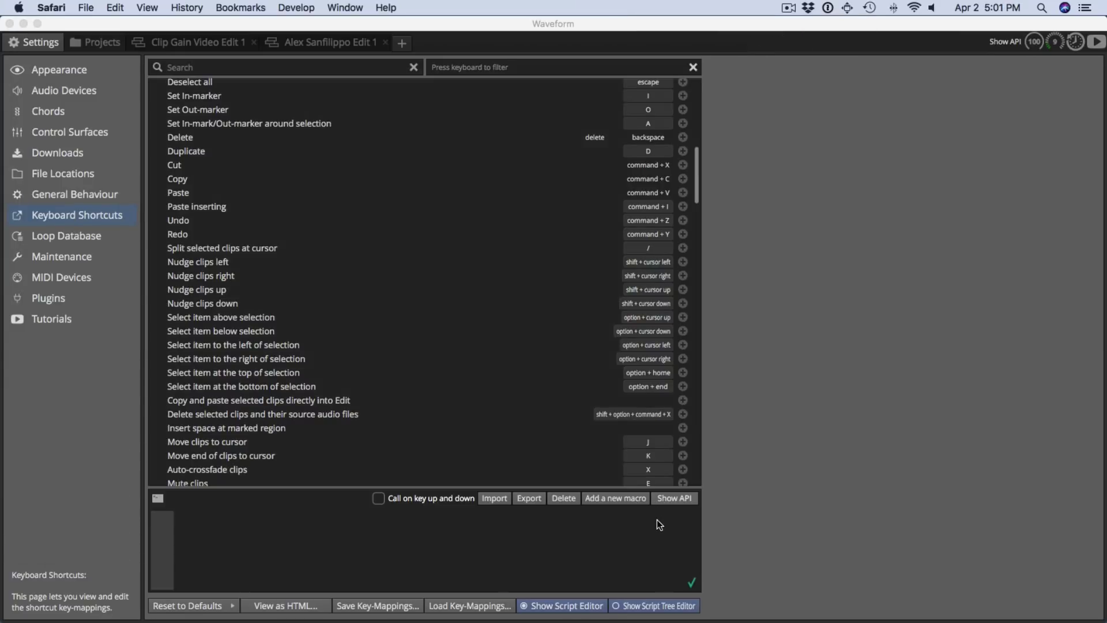
Bring Waveform forward and open the Plugins settings page listing names, aliases and update dates
click(67, 217)
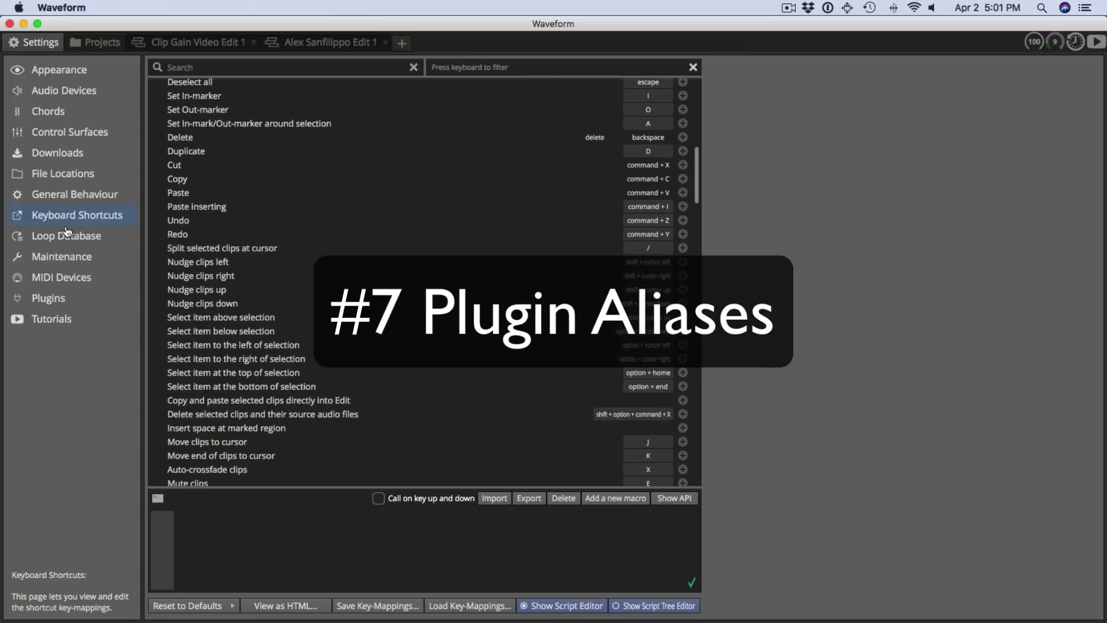
click(48, 299)
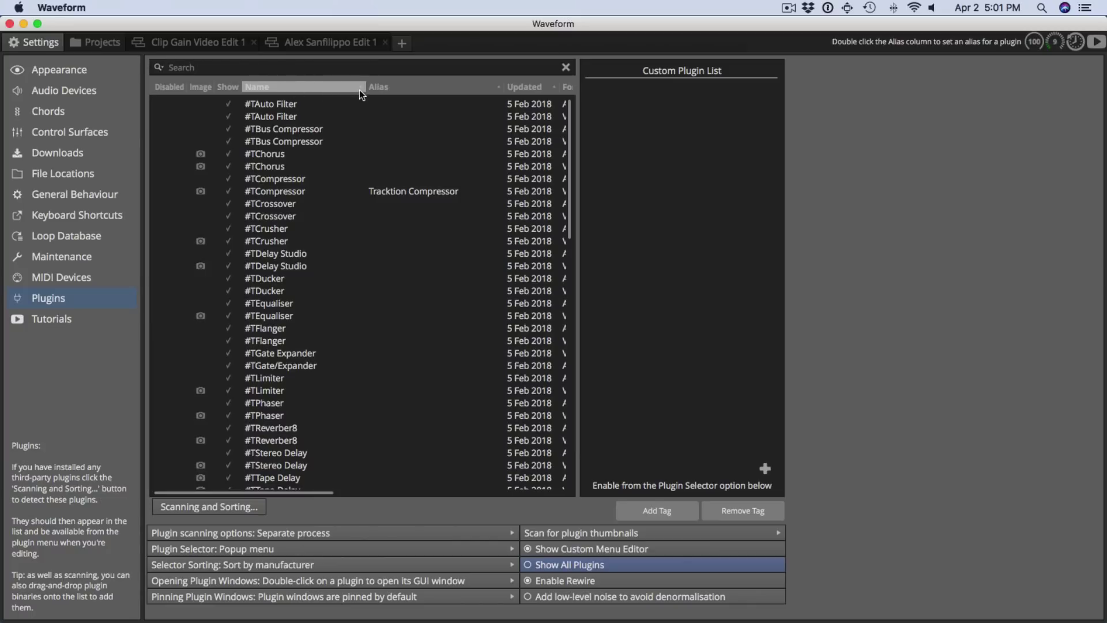
Narrow the Name and Alias columns until Category shows, then select the AudioUnit #TChorus row
drag(359, 89, 334, 97)
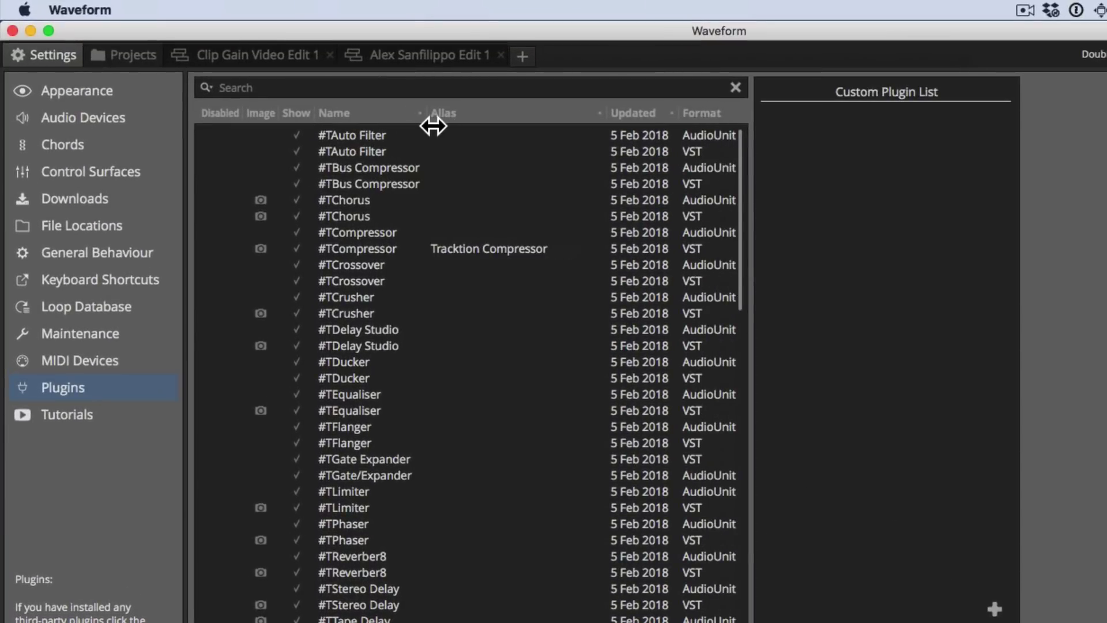
drag(434, 126, 415, 122)
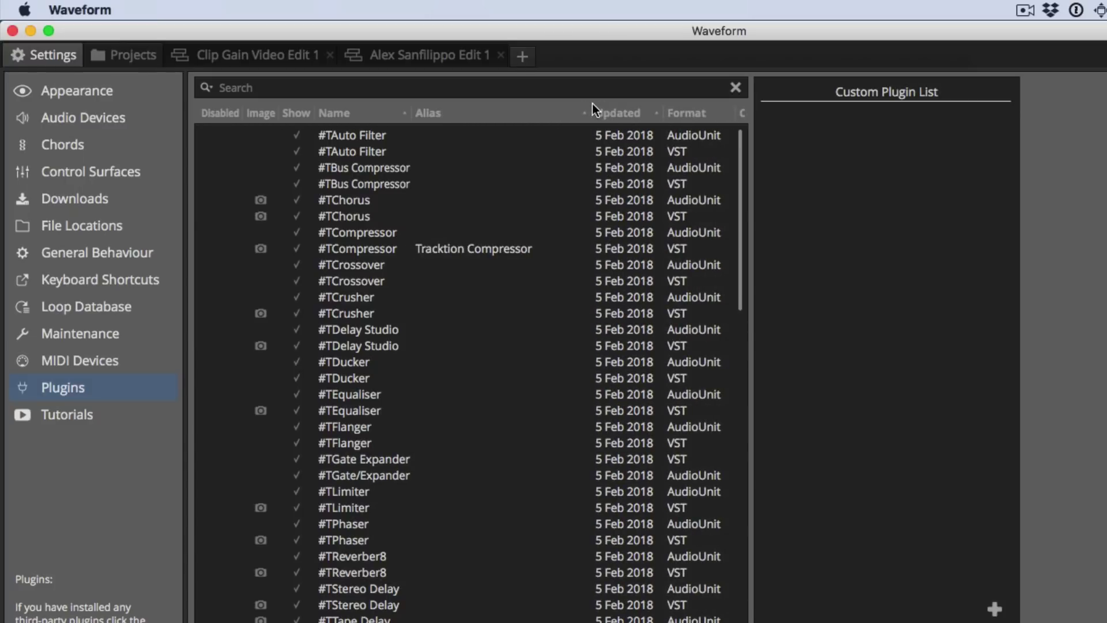
drag(593, 108, 570, 114)
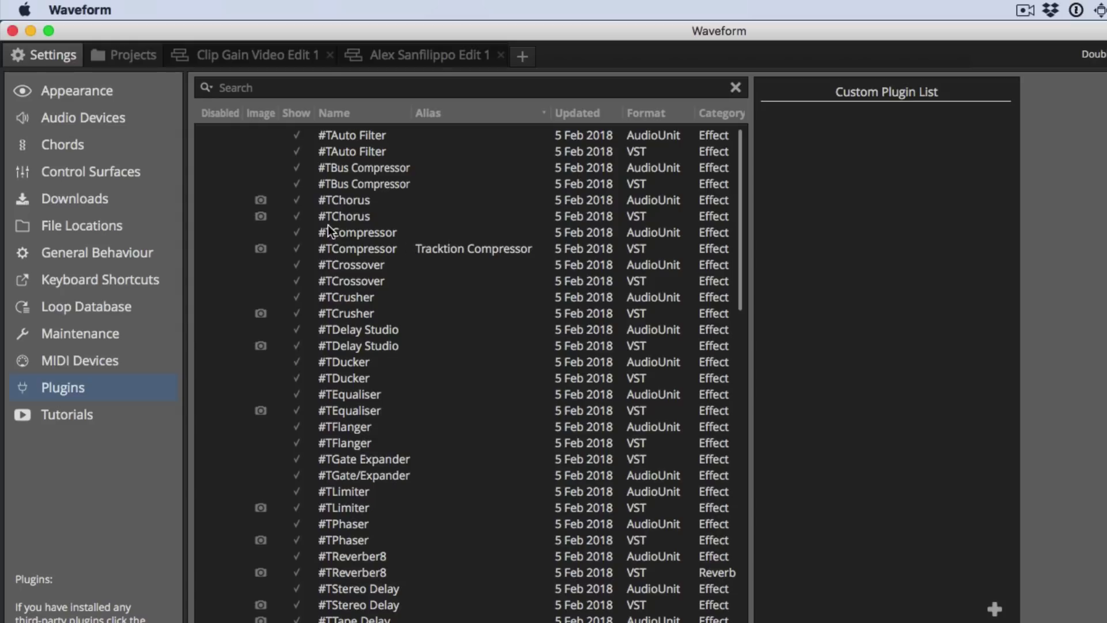
click(332, 201)
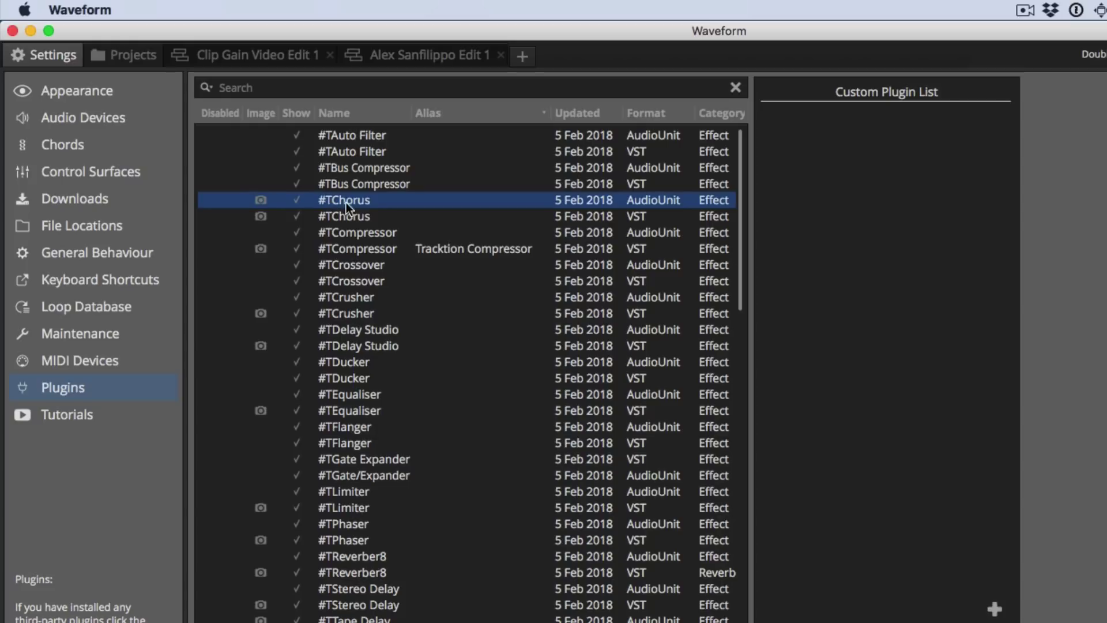
Alias the AudioUnit #TChorus plugin as 'Tracktion Chorus AU'
double_click(449, 203)
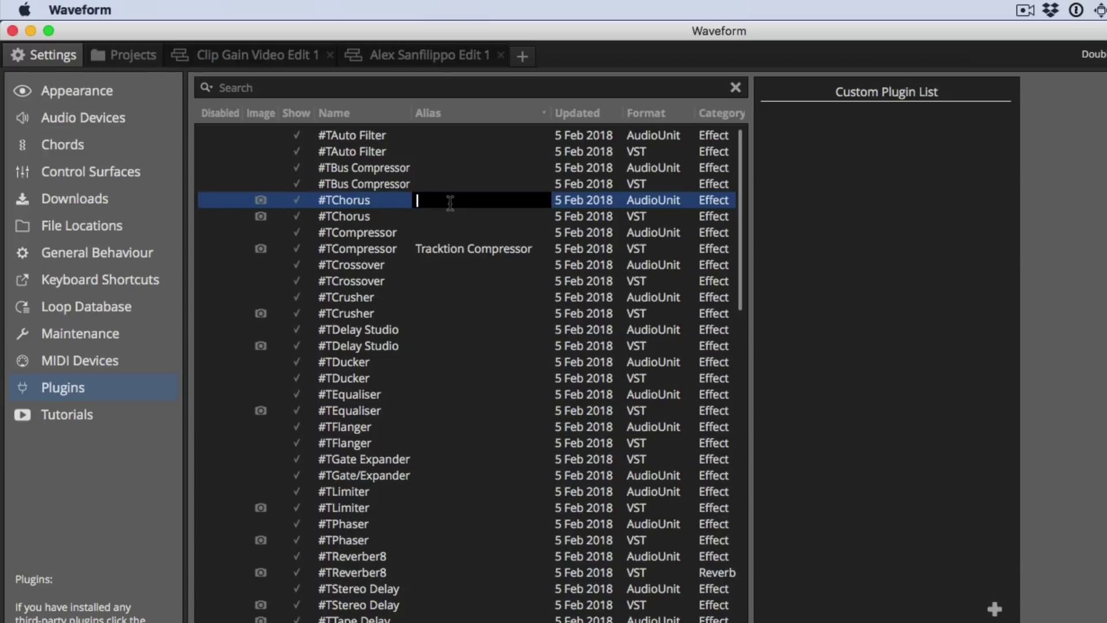
text(Tracktion Chorus AU)
key(Return)
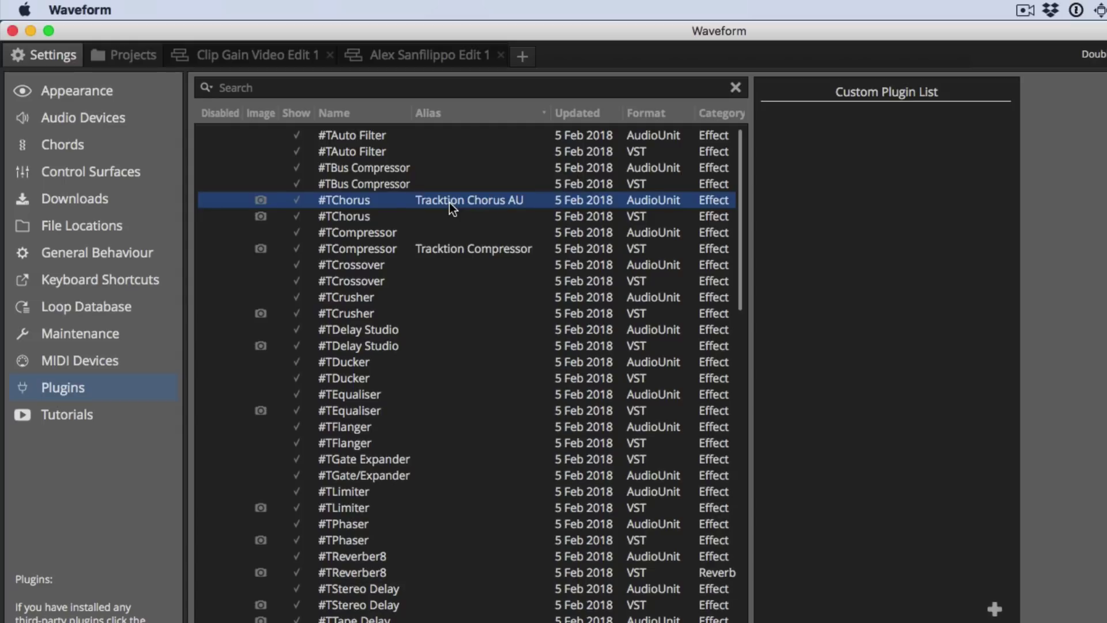
Alias the VST #TChorus plugin as 'Tracktion Chorus VST', reusing the AU alias text
double_click(447, 198)
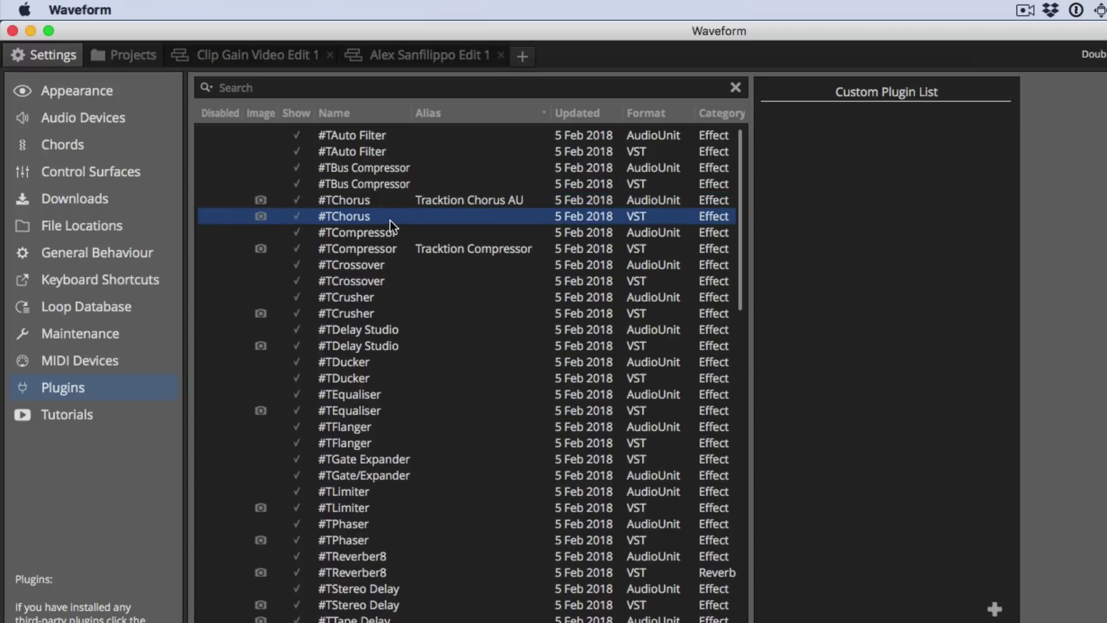
double_click(430, 217)
text(Tracktion Chorus AU)
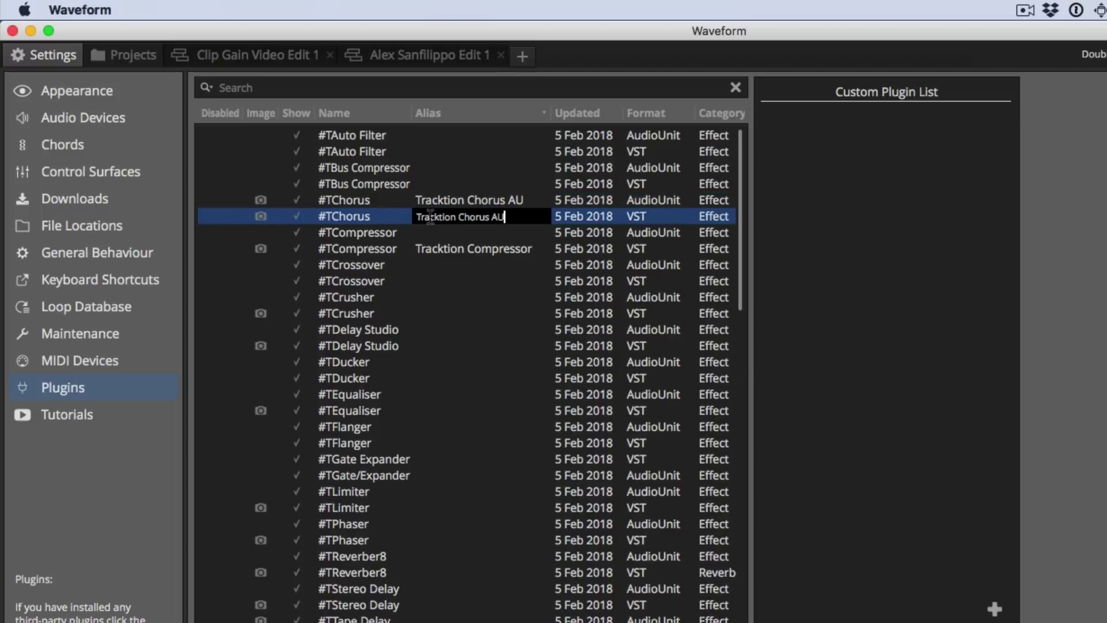
key(BackSpace)
key(BackSpace)
text(VST)
key(Return)
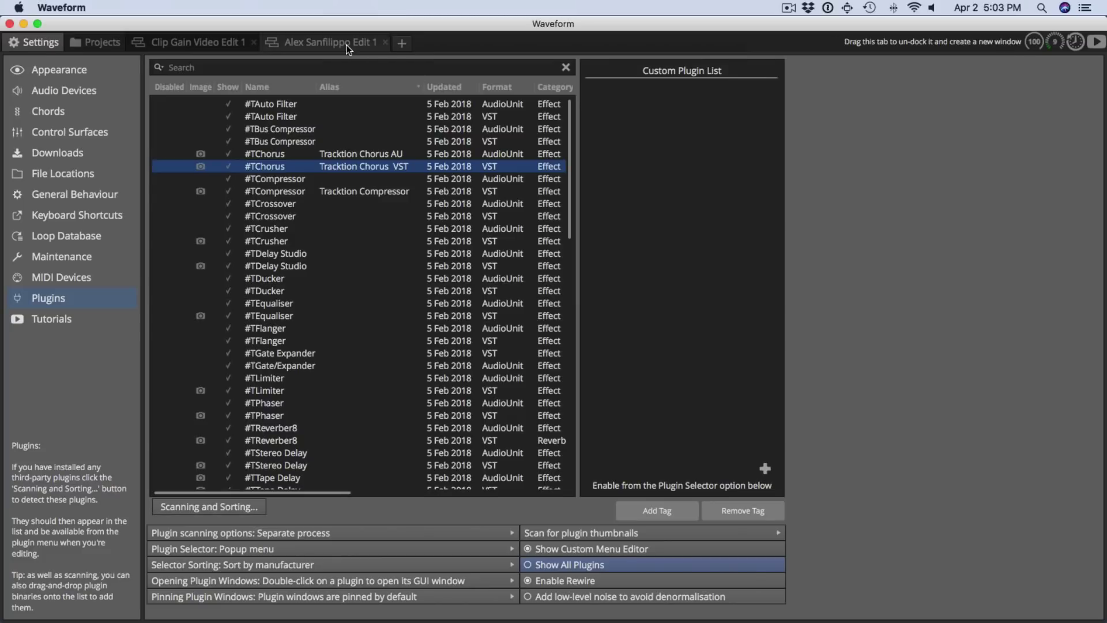
In the drum edit, insert Tracktion > Tracktion Chorus VST on the Snare track
click(346, 44)
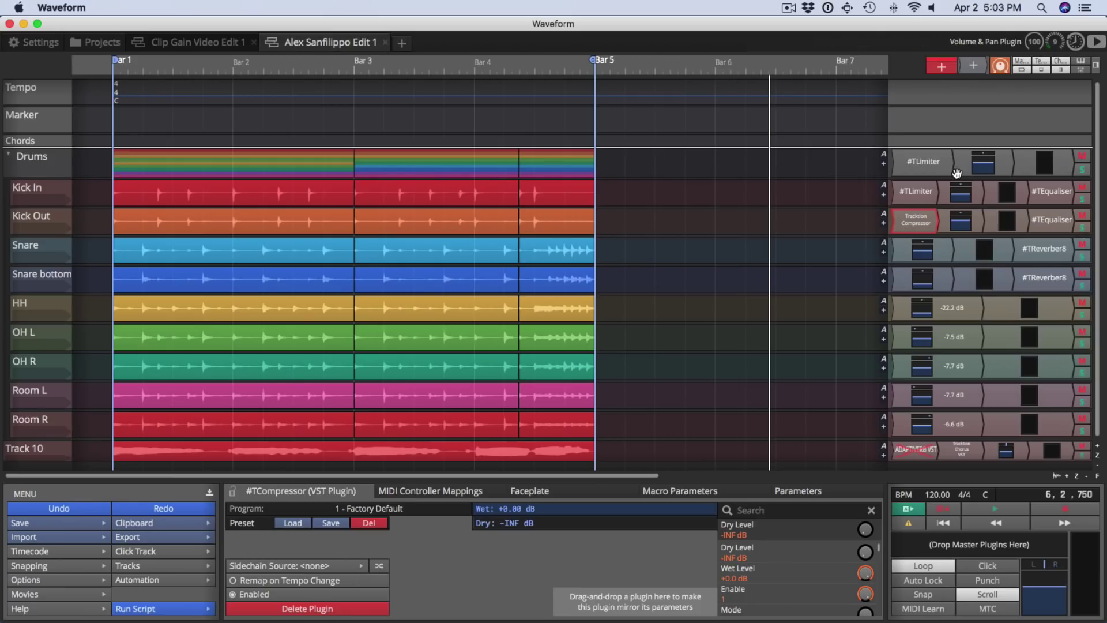
drag(973, 65, 845, 323)
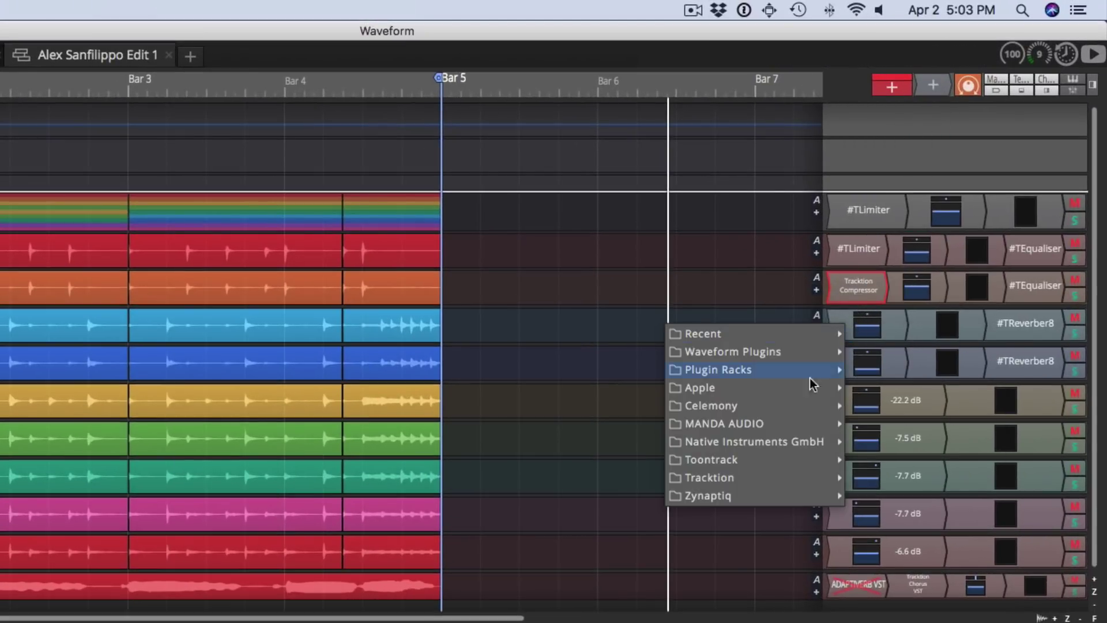
mouse_move(779, 479)
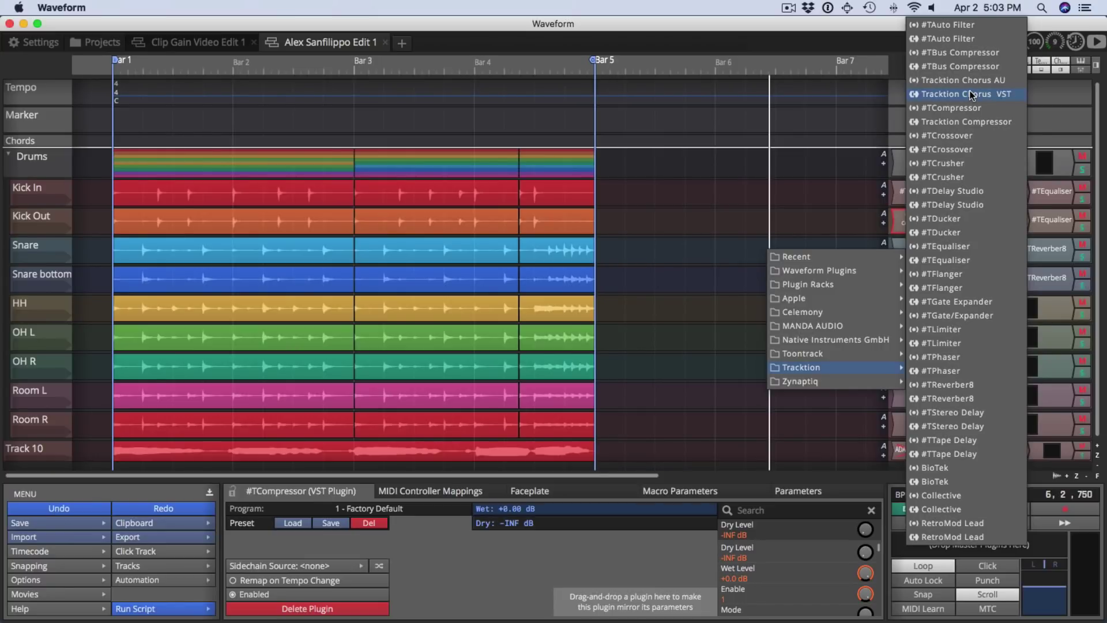
click(973, 94)
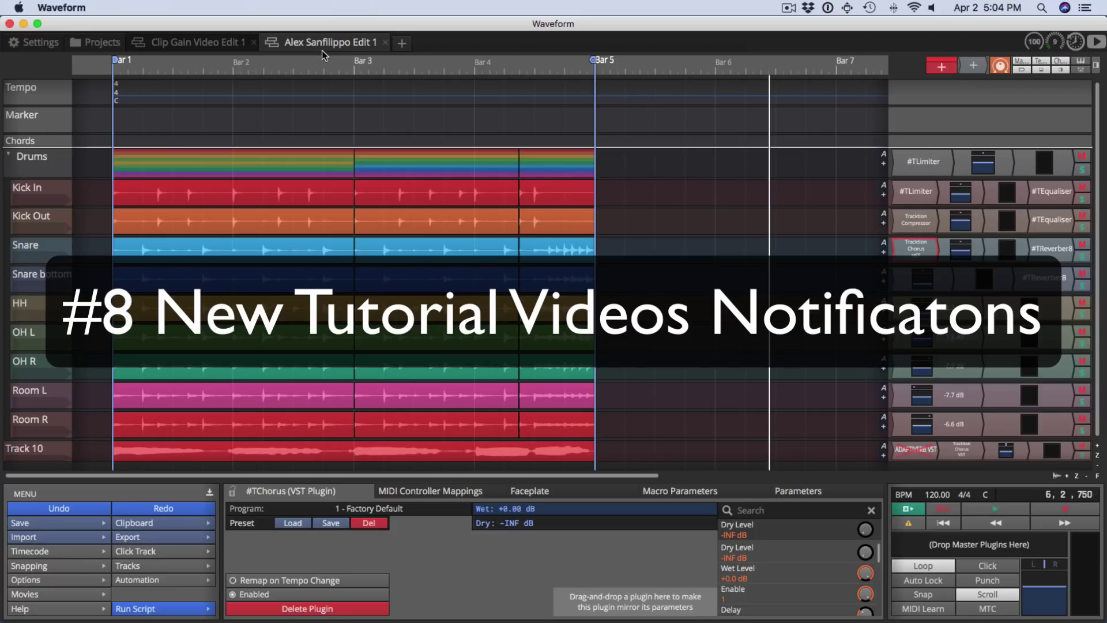
Browse the tutorial video list on the Settings Tutorials page
click(51, 44)
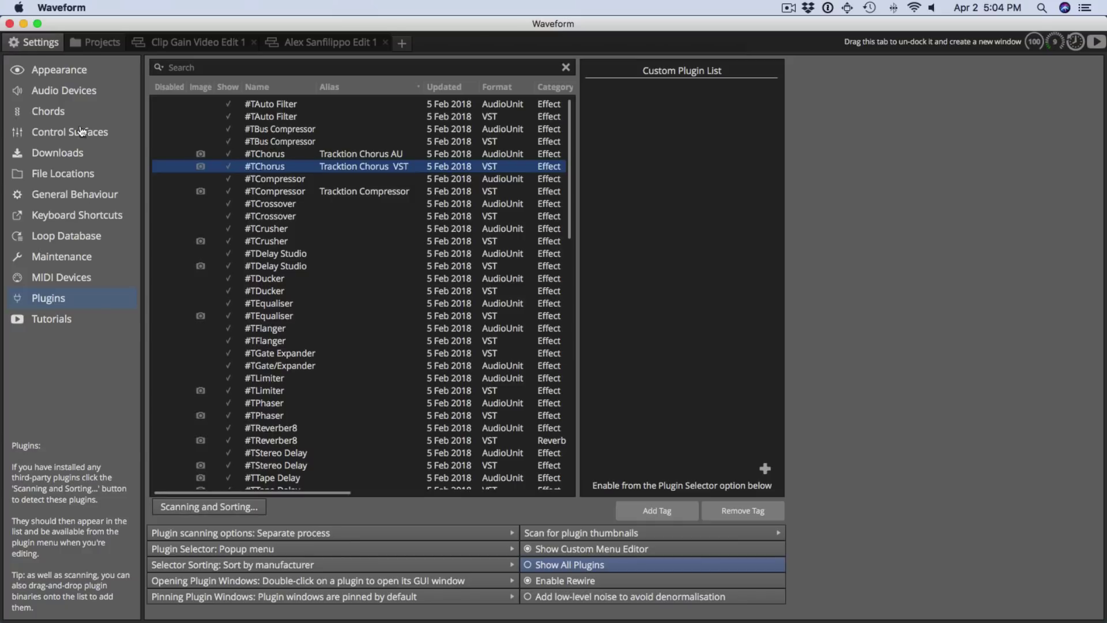
click(58, 326)
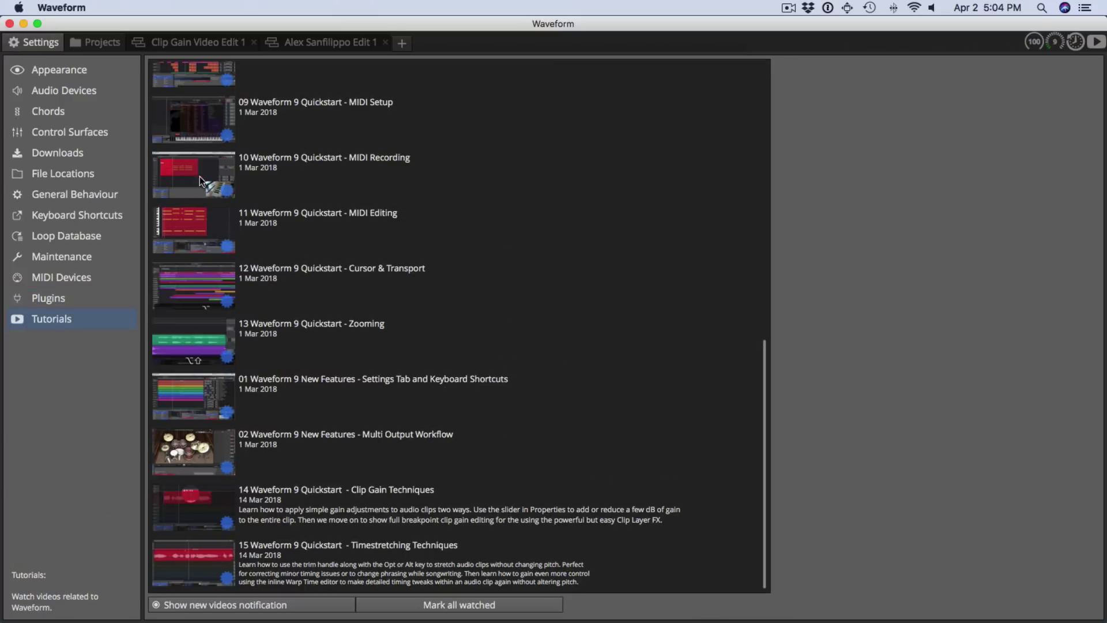
scroll(207, 244, up, 7)
scroll(206, 245, up, 3)
scroll(207, 244, down, 10)
scroll(207, 245, up, 10)
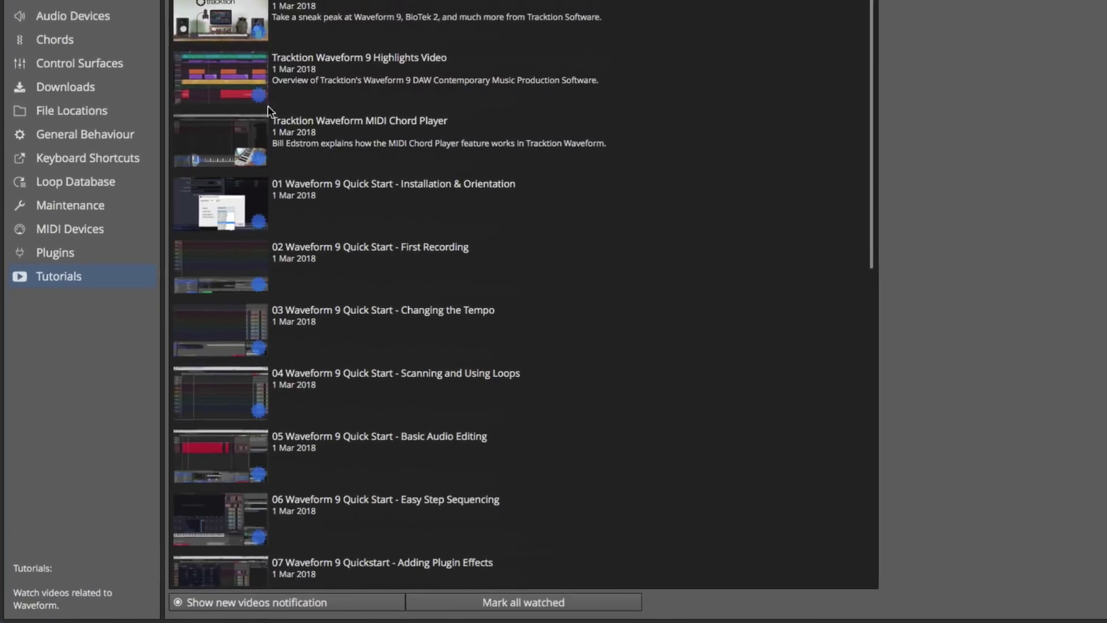
scroll(358, 404, down, 10)
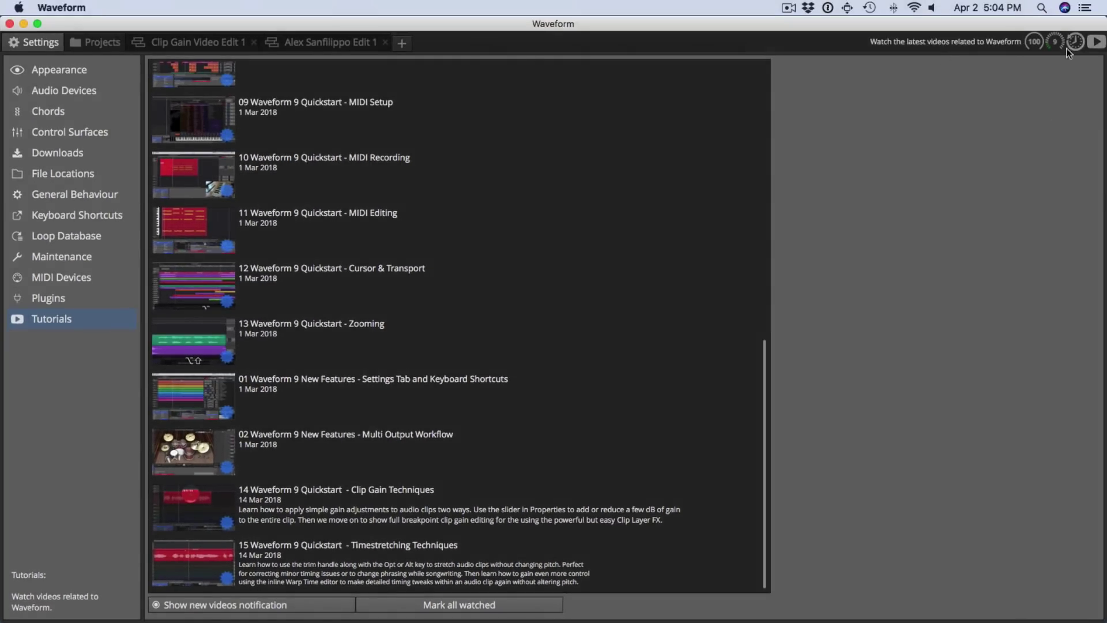
From the drum edit's latest tutorials list, play '08 Waveform 9 Quickstart - Exporting'
click(368, 46)
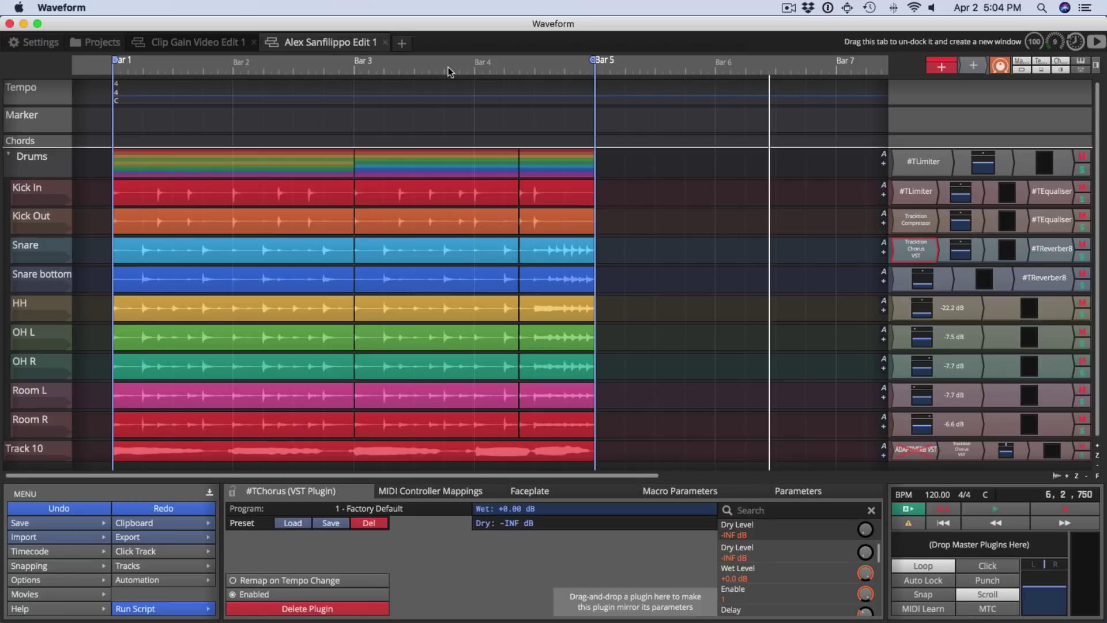
click(1098, 50)
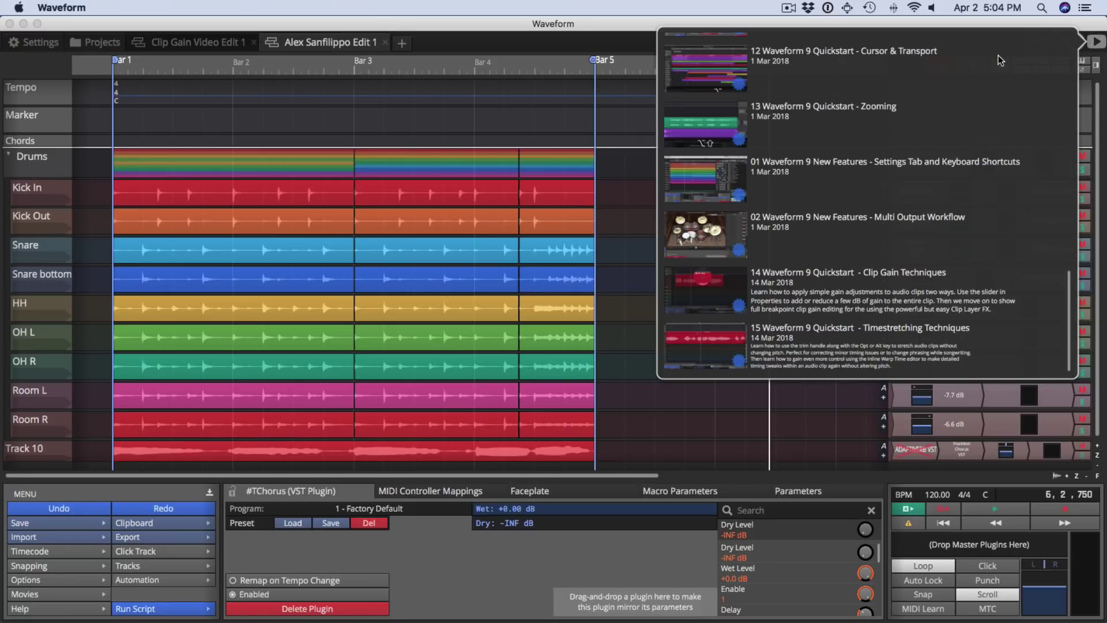
scroll(939, 206, up, 1)
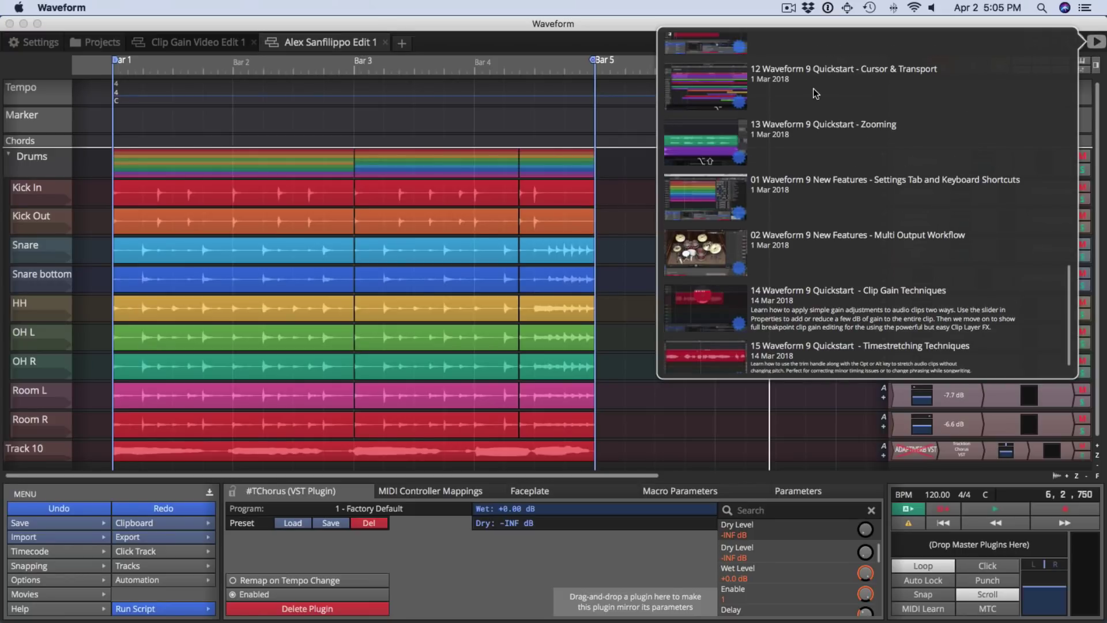
scroll(720, 187, up, 15)
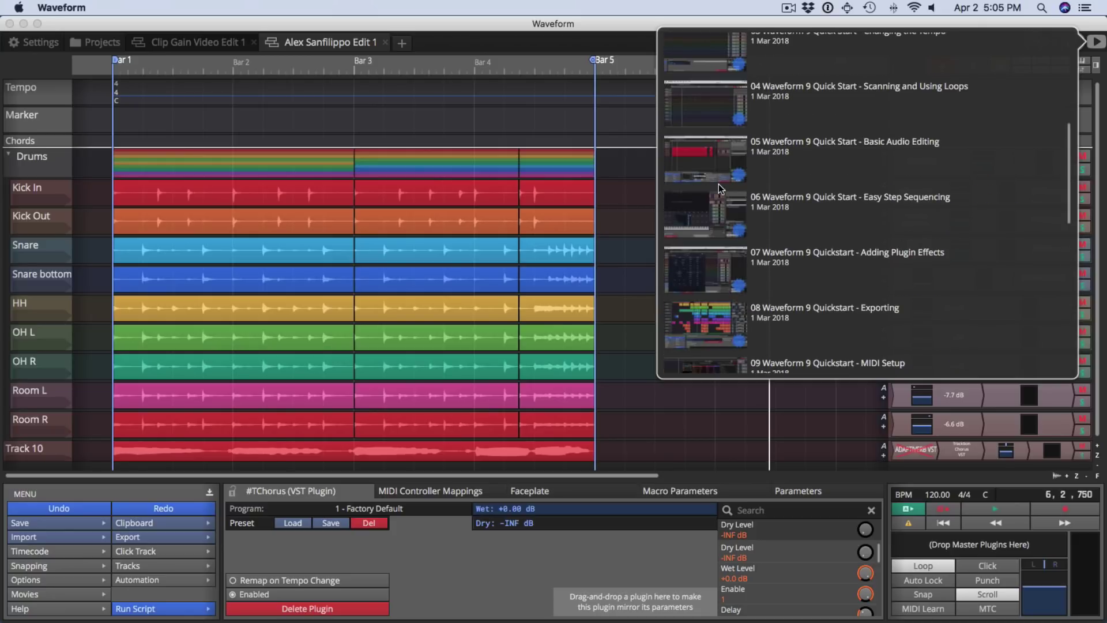
scroll(723, 189, down, 7)
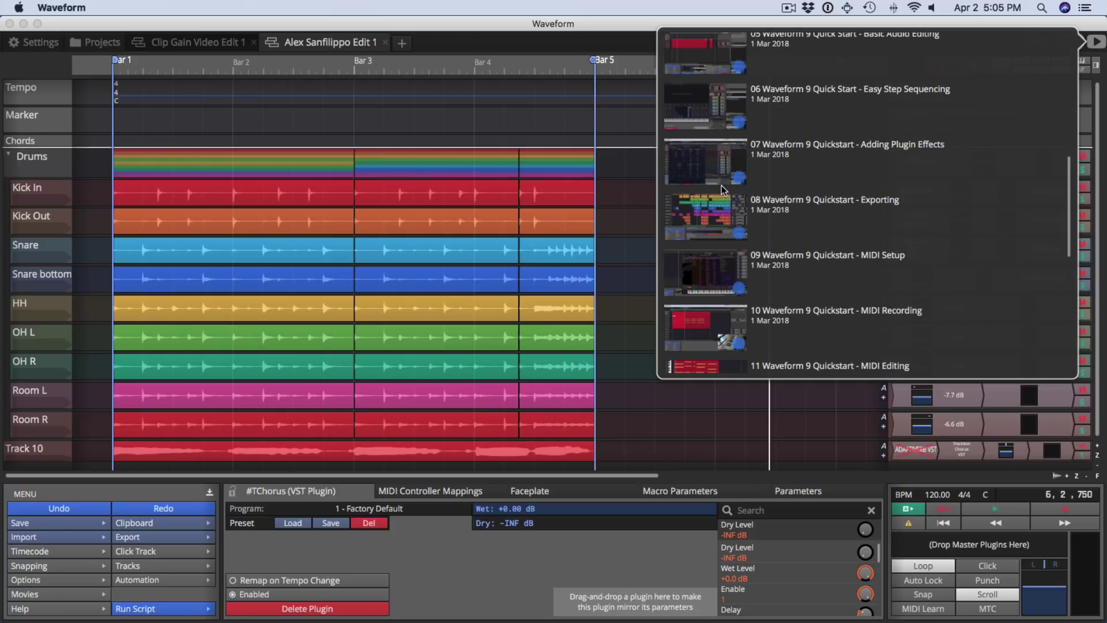
click(715, 223)
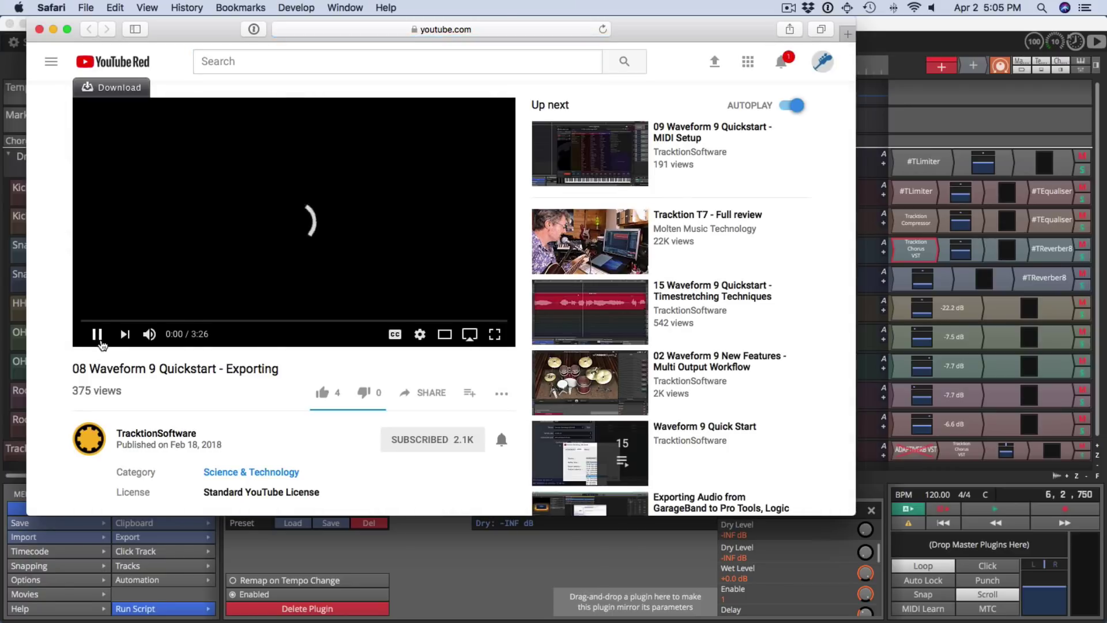
Pause the Exporting tutorial video and close the Safari window
click(98, 338)
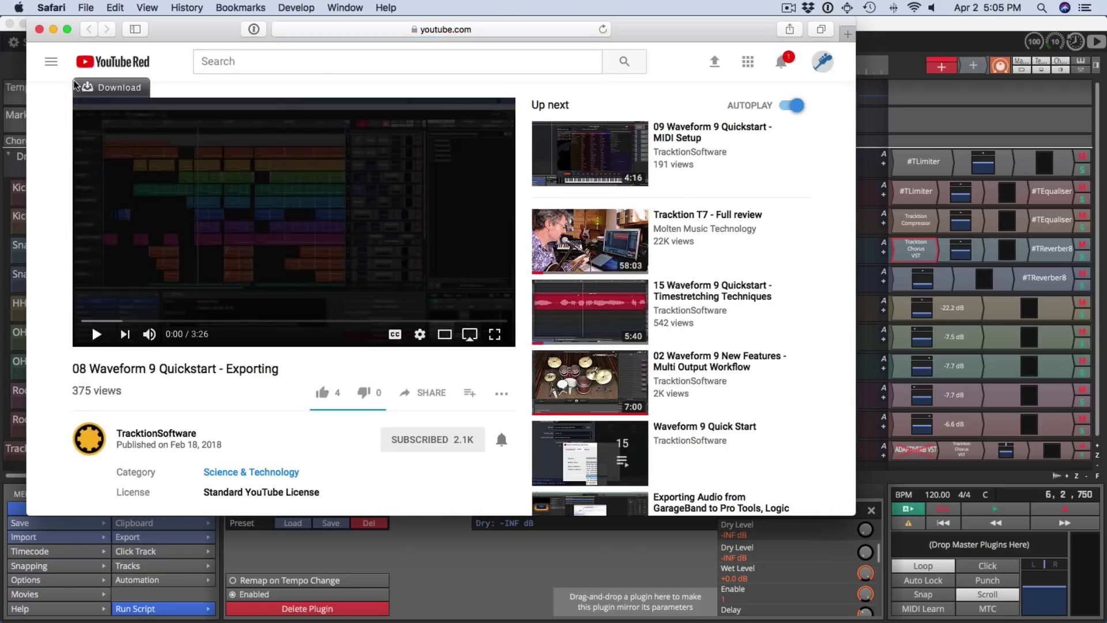
click(38, 29)
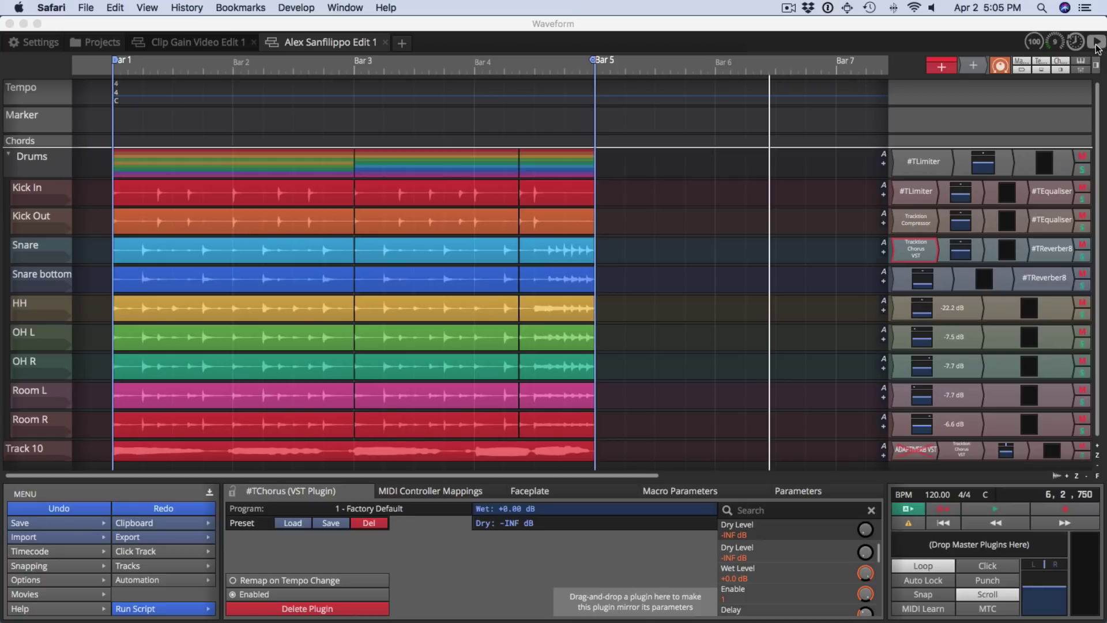
Uncheck 'Show new videos notification' on the Settings Tutorials page
click(36, 44)
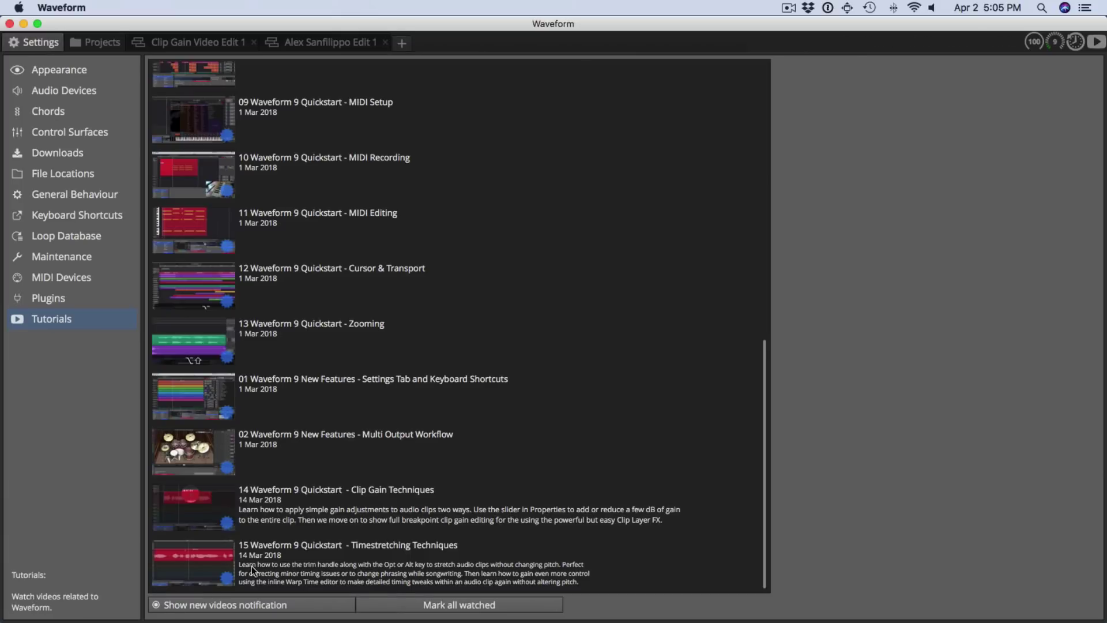
click(216, 606)
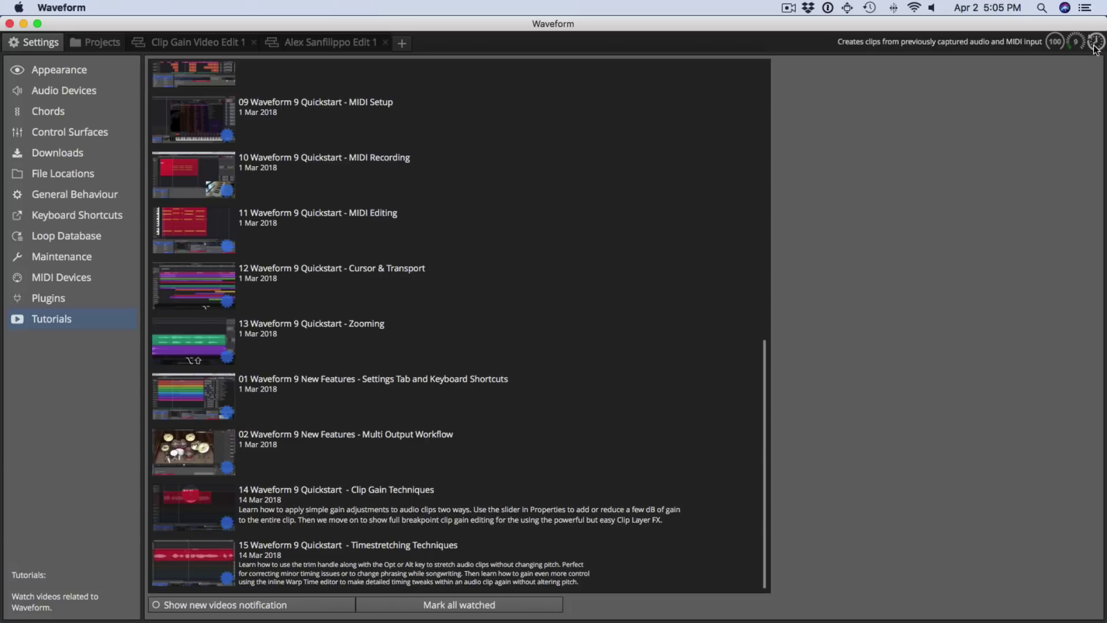